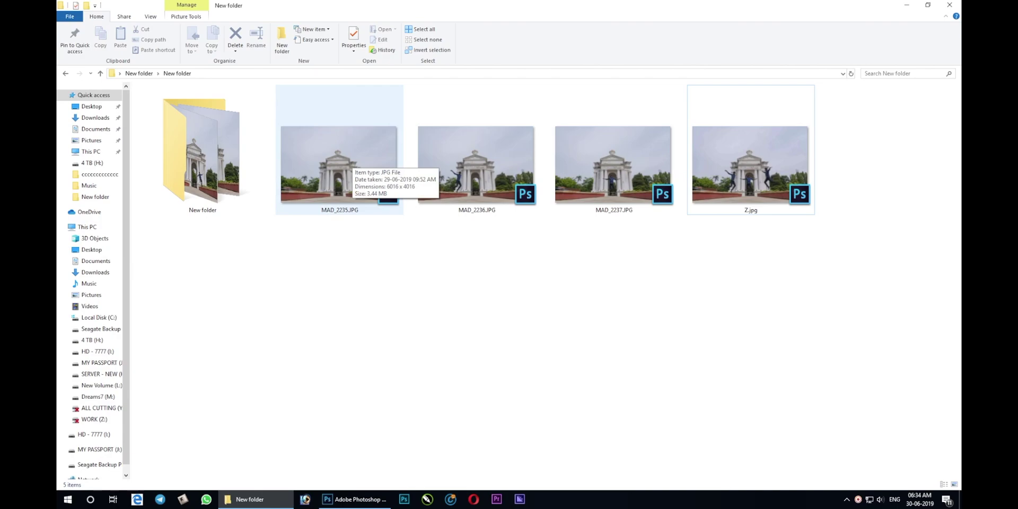
- Open MAD_2235.JPG in ACDSee Quick View and flip between the first jump photos
{"action": "right_click", "coordinate": [350, 149]}
{"action": "left_click", "coordinate": [530, 332]}
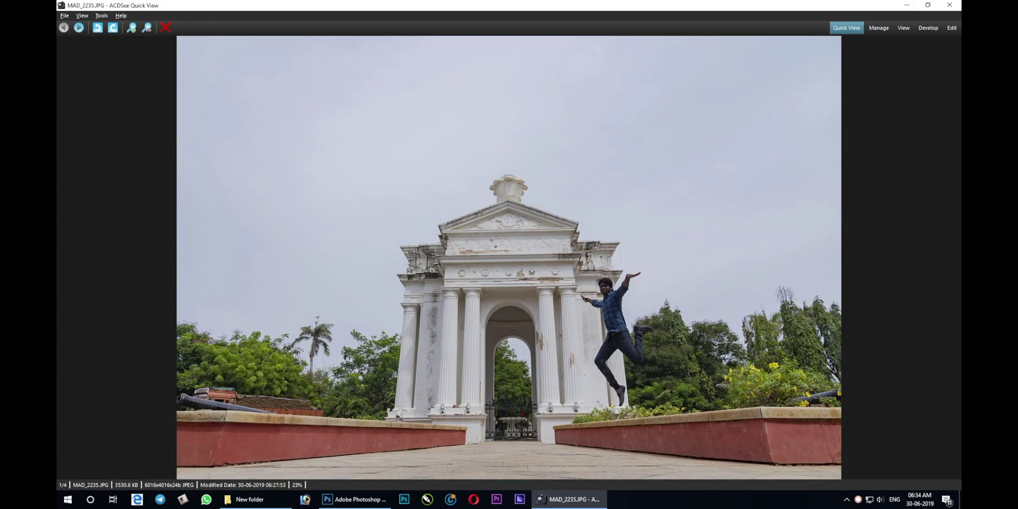
{"action": "key", "text": "Right"}
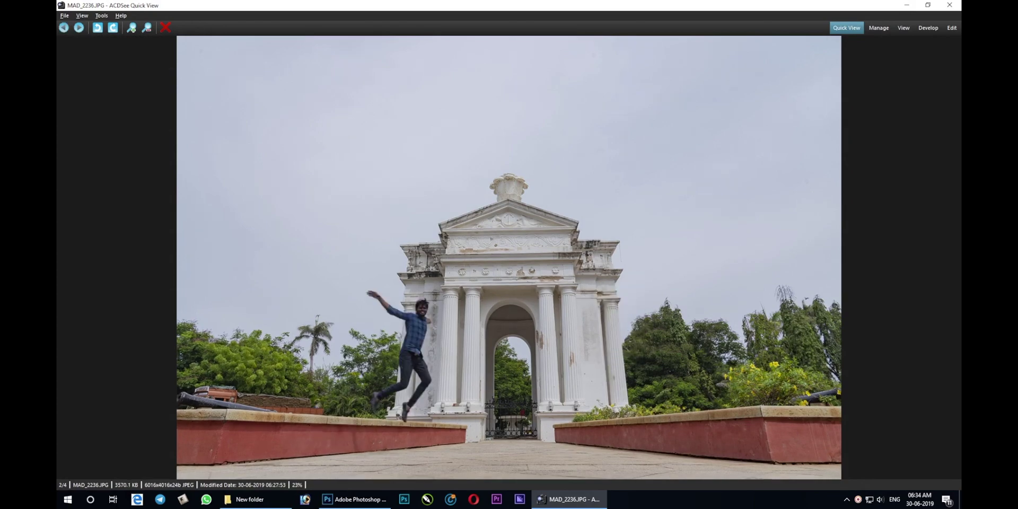
{"action": "key", "text": "Right"}
{"action": "key", "text": "Left"}
{"action": "key", "text": "Left"}
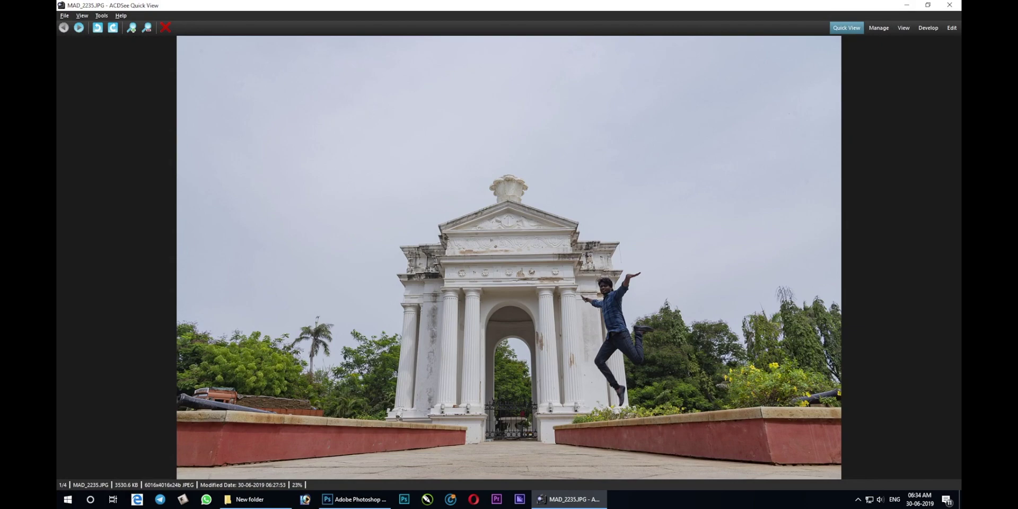
{"action": "key", "text": "Right"}
{"action": "key", "text": "Left"}
- Page through MAD_2235–MAD_2237 to the Z.jpg three-pose composite, then close the viewer
{"action": "key", "text": "Right"}
{"action": "key", "text": "Right"}
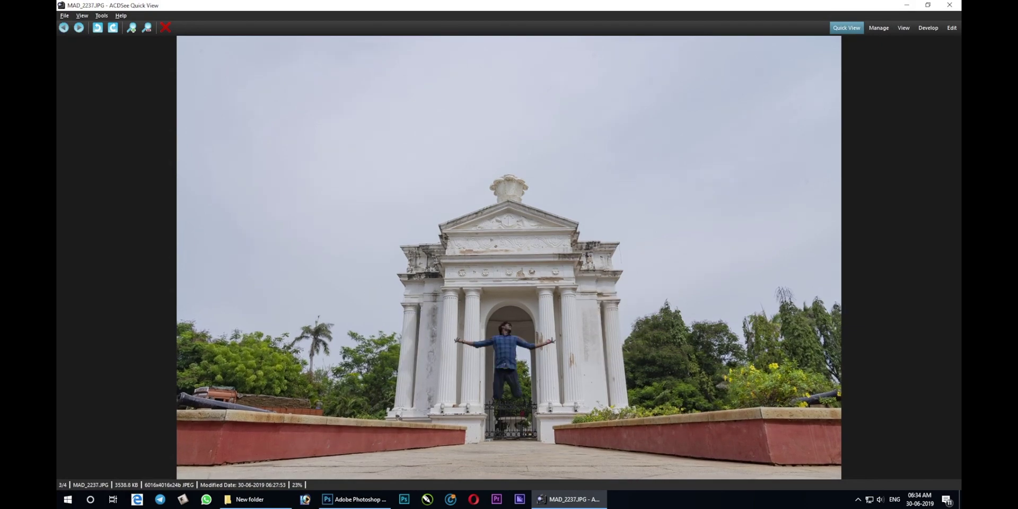
{"action": "key", "text": "Right"}
{"action": "key", "text": "Left"}
{"action": "key", "text": "Left"}
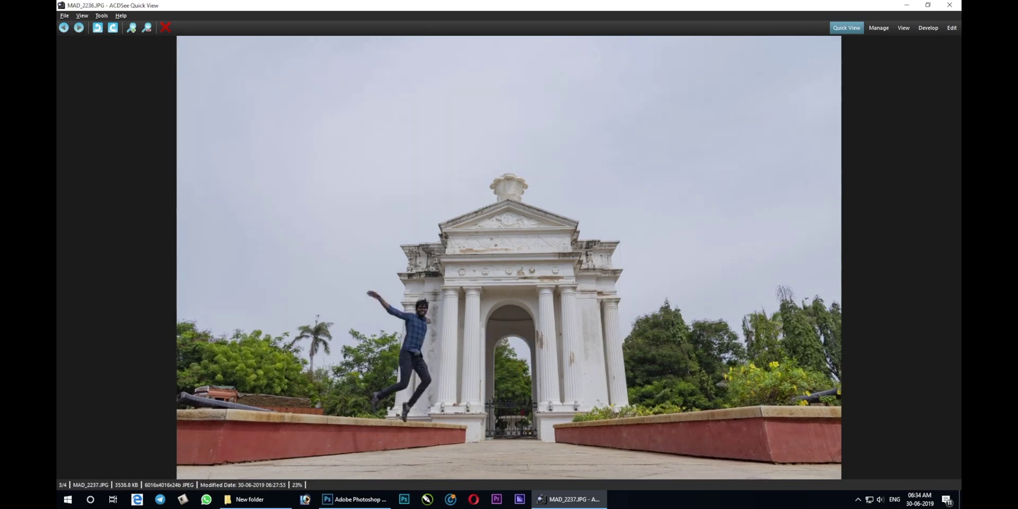
{"action": "key", "text": "Left"}
{"action": "key", "text": "Right"}
{"action": "key", "text": "Right"}
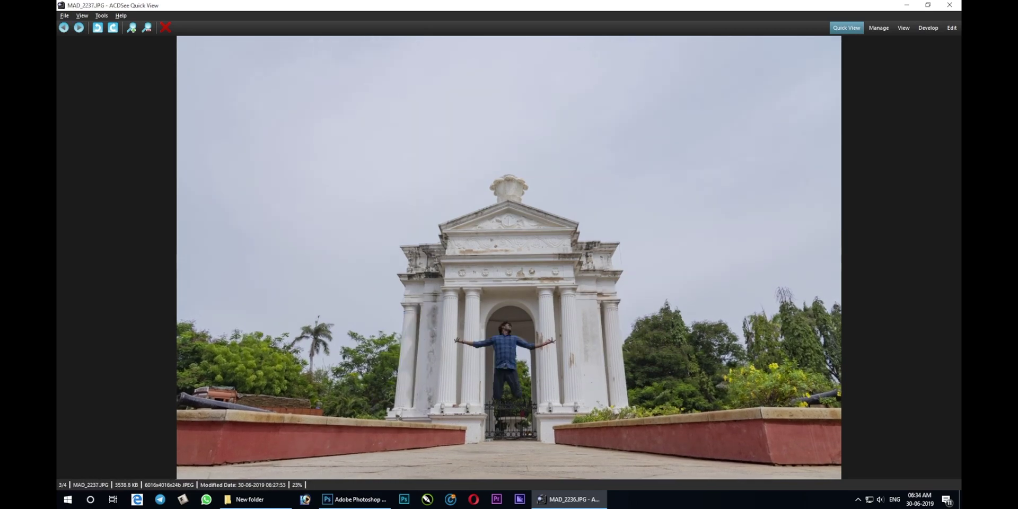
{"action": "key", "text": "Right"}
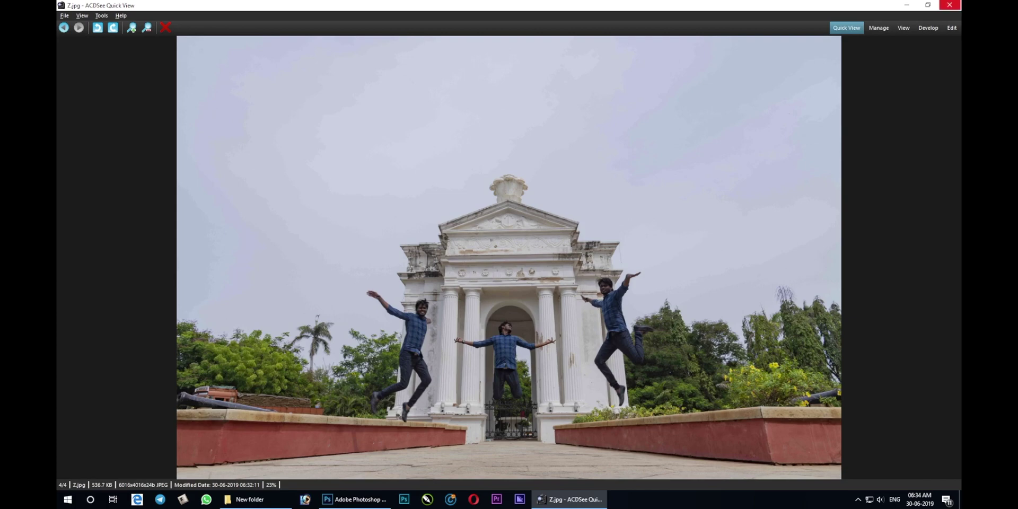
{"action": "key", "text": "Escape"}
- Inspect and close Z.jpg in Photoshop, then open MAD_2235, MAD_2236 and MAD_2237
{"action": "left_click_drag", "start_coordinate": [750, 159], "coordinate": [432, 350]}
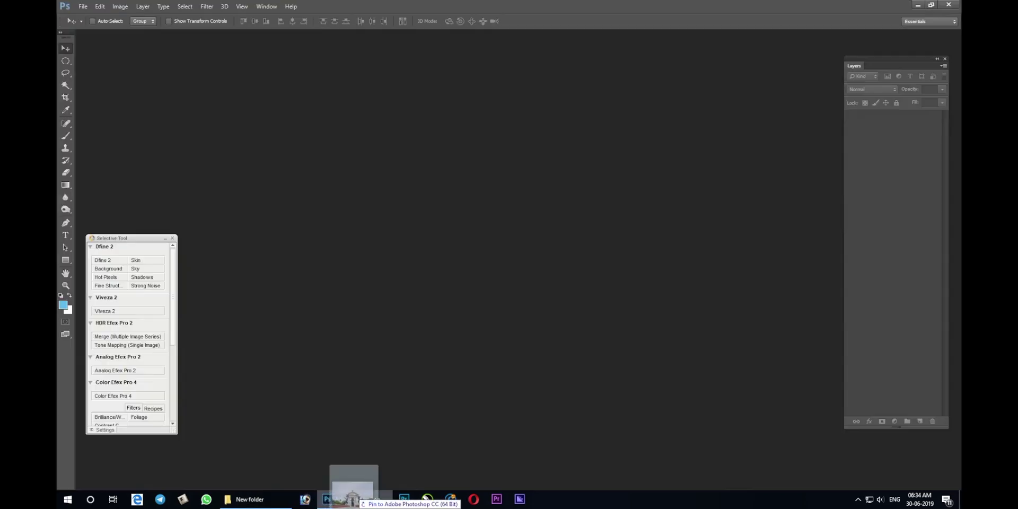
{"action": "scroll", "coordinate": [507, 350], "scroll_direction": "up", "scroll_amount": 3}
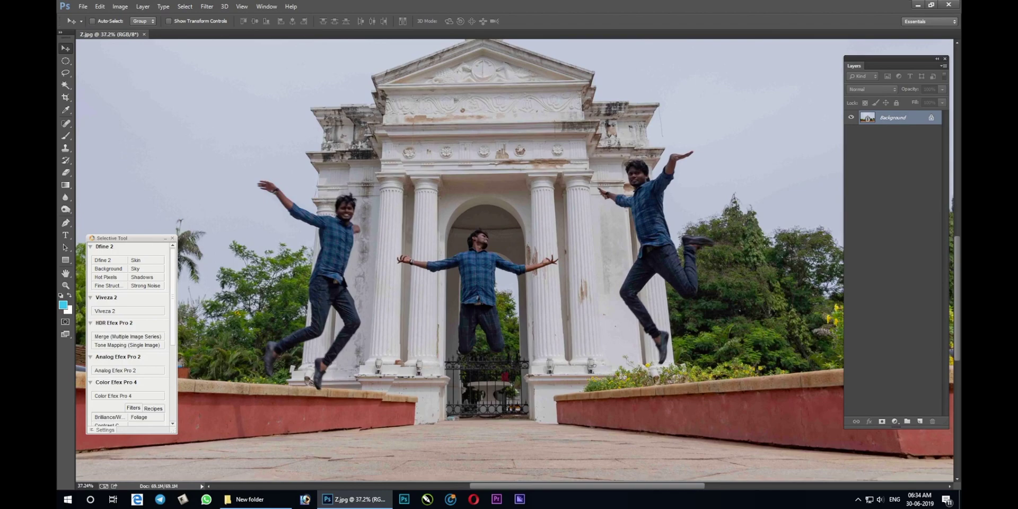
{"action": "key", "text": "ctrl+w"}
{"action": "left_click", "coordinate": [254, 499]}
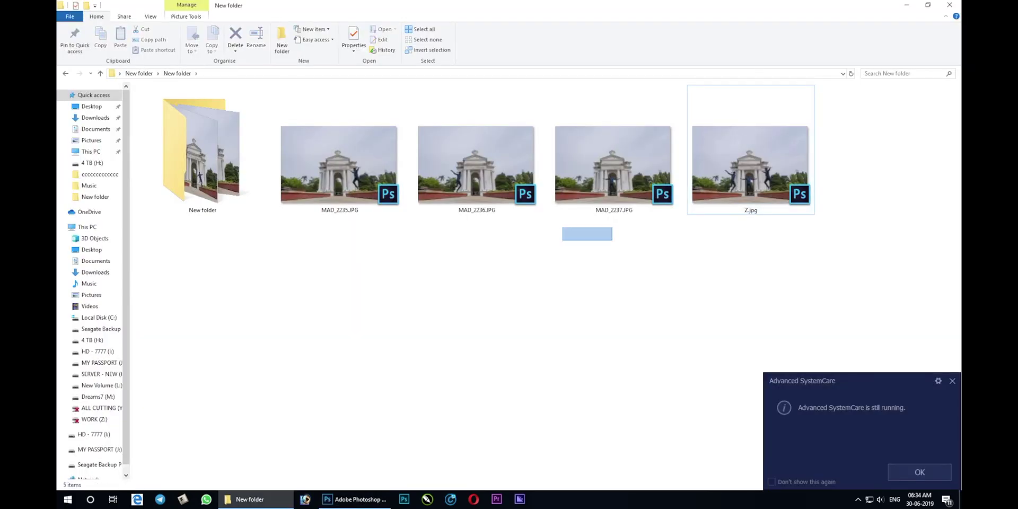
{"action": "mouse_move", "coordinate": [612, 239]}
{"action": "left_mouse_down"}
{"action": "mouse_move", "coordinate": [329, 185]}
{"action": "mouse_move", "coordinate": [356, 499]}
{"action": "left_mouse_up"}
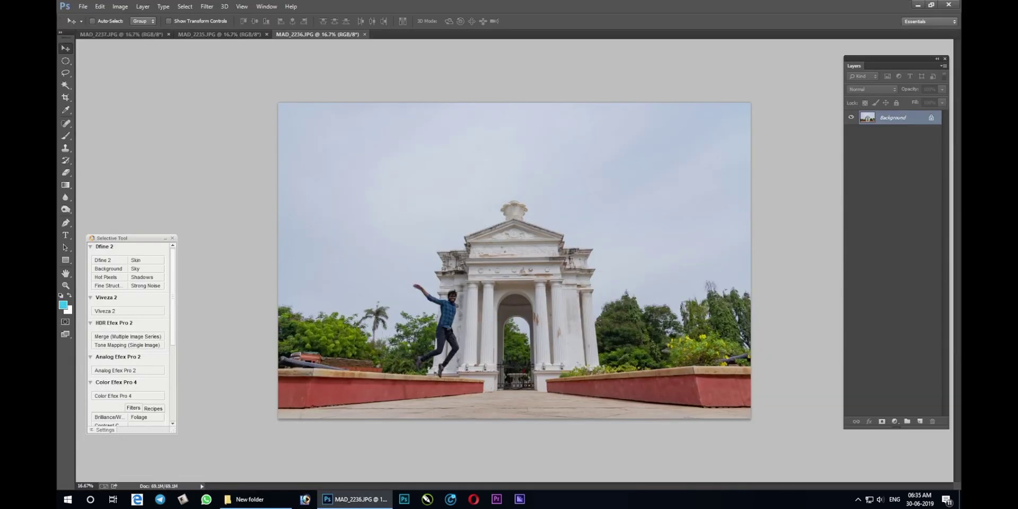
- Select and cut the entire MAD_2236 image, then close MAD_2236 without saving
{"action": "key", "text": "ctrl+0"}
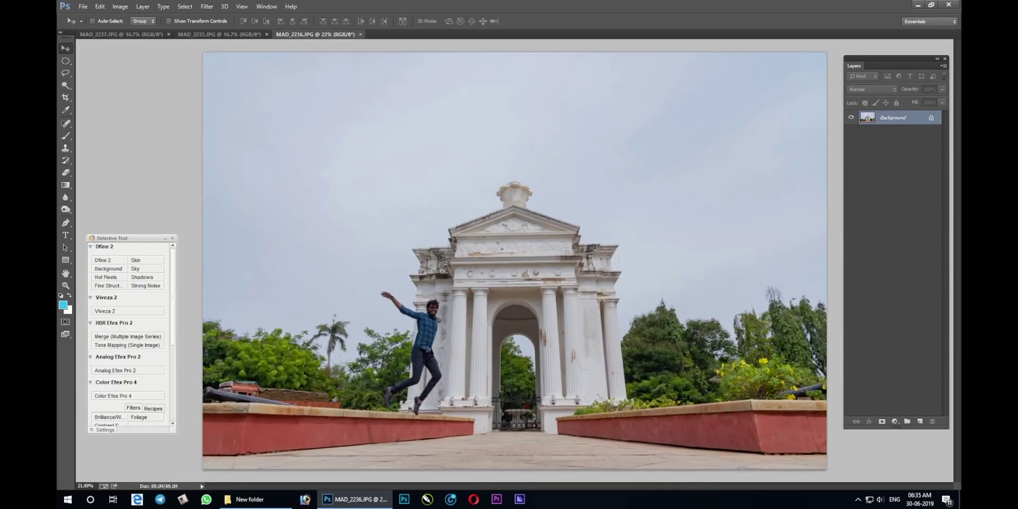
{"action": "key", "text": "ctrl+Tab"}
{"action": "key", "text": "ctrl+Tab"}
{"action": "key", "text": "ctrl+Tab"}
{"action": "key", "text": "ctrl+minus"}
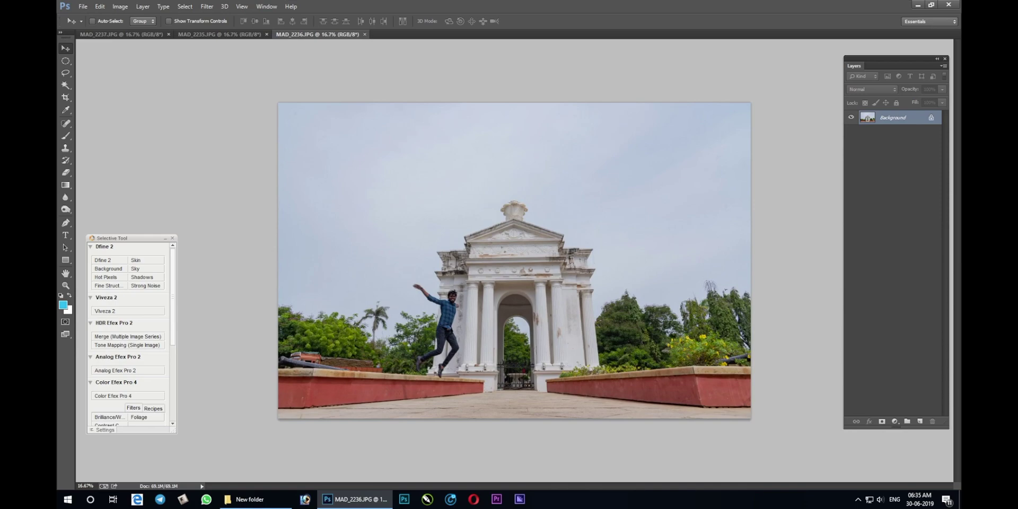
{"action": "key", "text": "BackSpace"}
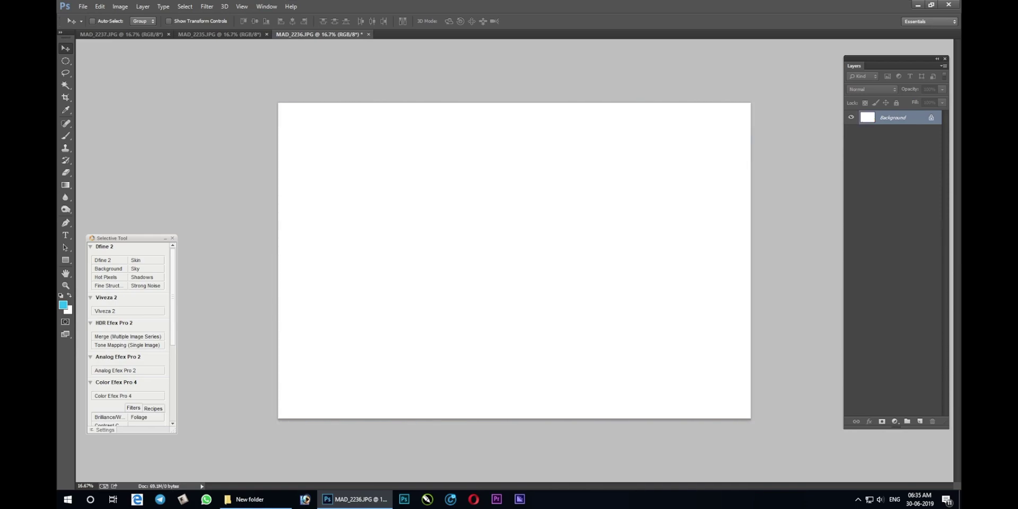
{"action": "key", "text": "ctrl+w"}
{"action": "key", "text": "n"}
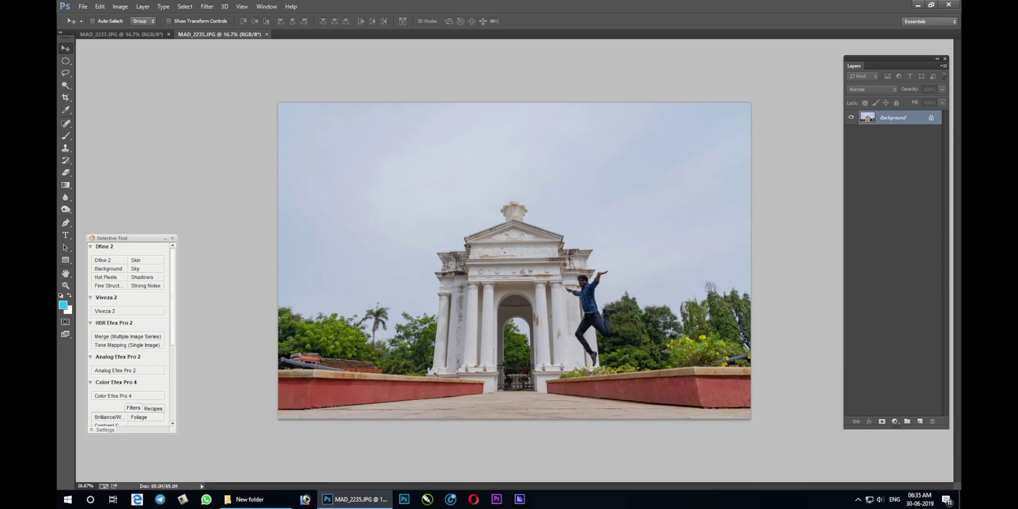
- Paste MAD_2236 into MAD_2235 as Layer 1, toggling its visibility to compare poses
{"action": "key", "text": "ctrl+v"}
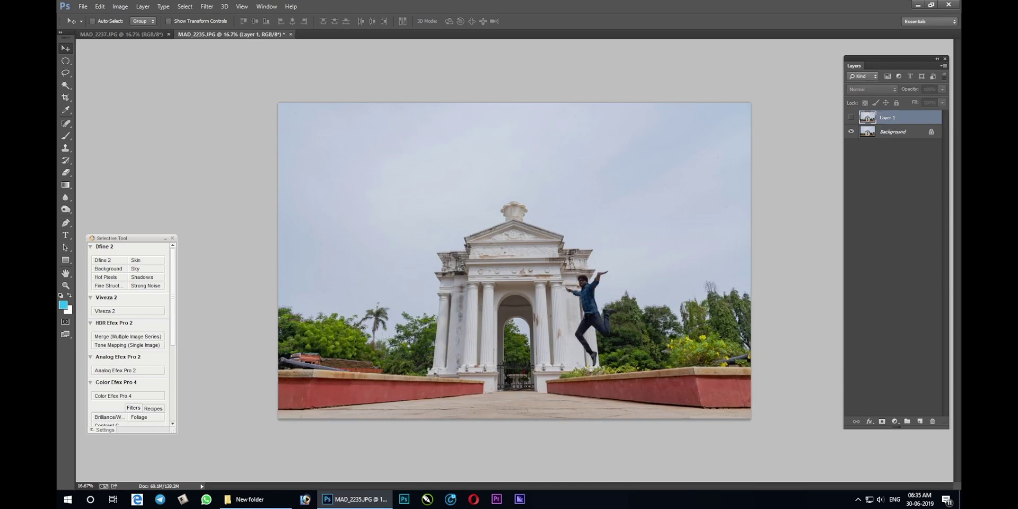
{"action": "left_click", "coordinate": [851, 117]}
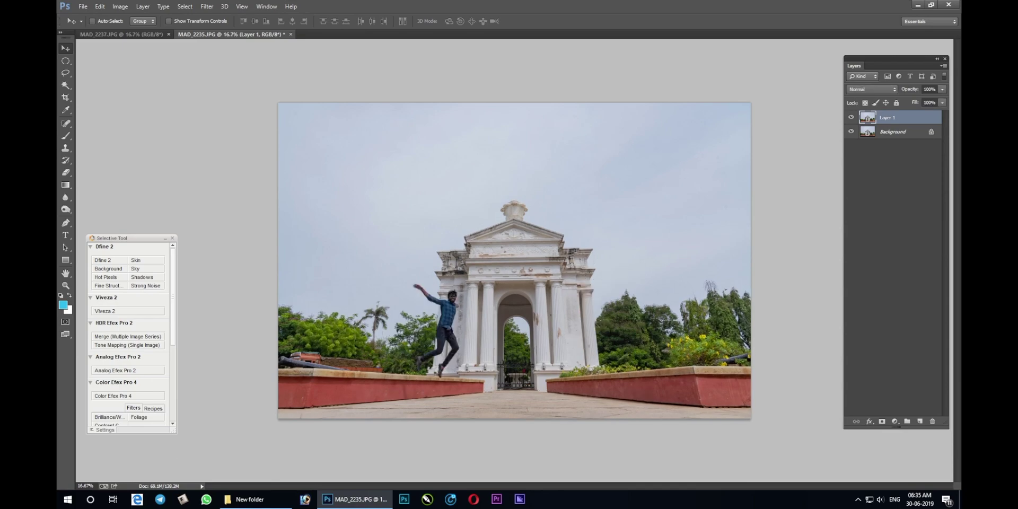
{"action": "left_click", "coordinate": [850, 117]}
{"action": "left_click", "coordinate": [851, 117]}
- Erase Layer 1 right of the arch with an enlarged eraser, checking against the Background
{"action": "key", "text": "e"}
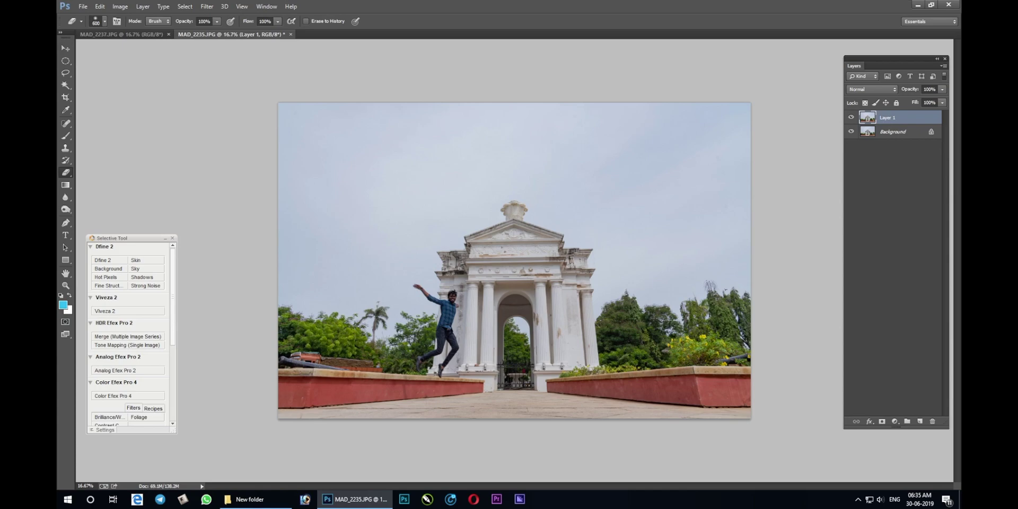
{"action": "key", "text": "bracketright"}
{"action": "key", "text": "bracketright"}
{"action": "key", "text": "bracketright"}
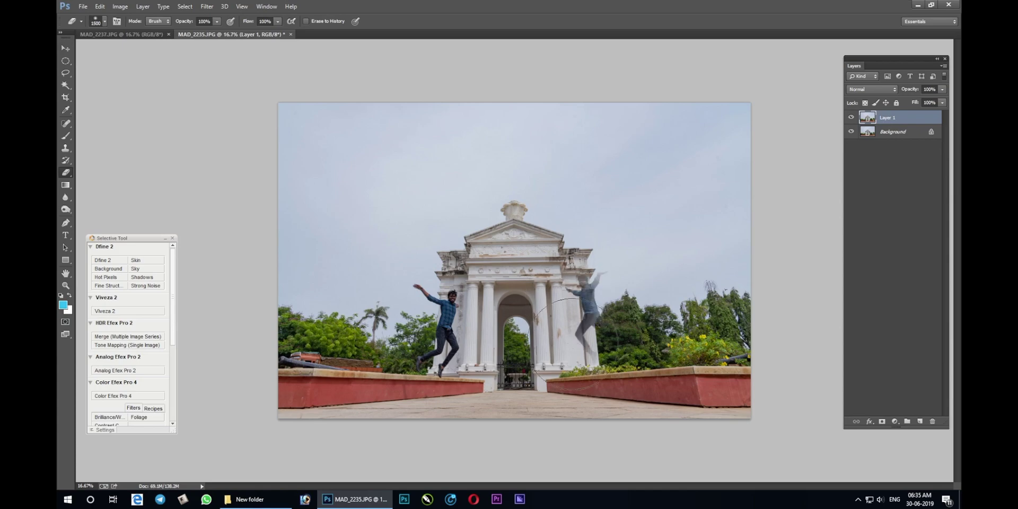
{"action": "mouse_move", "coordinate": [593, 302]}
{"action": "left_mouse_down"}
{"action": "mouse_move", "coordinate": [612, 289]}
{"action": "mouse_move", "coordinate": [564, 320]}
{"action": "left_mouse_up"}
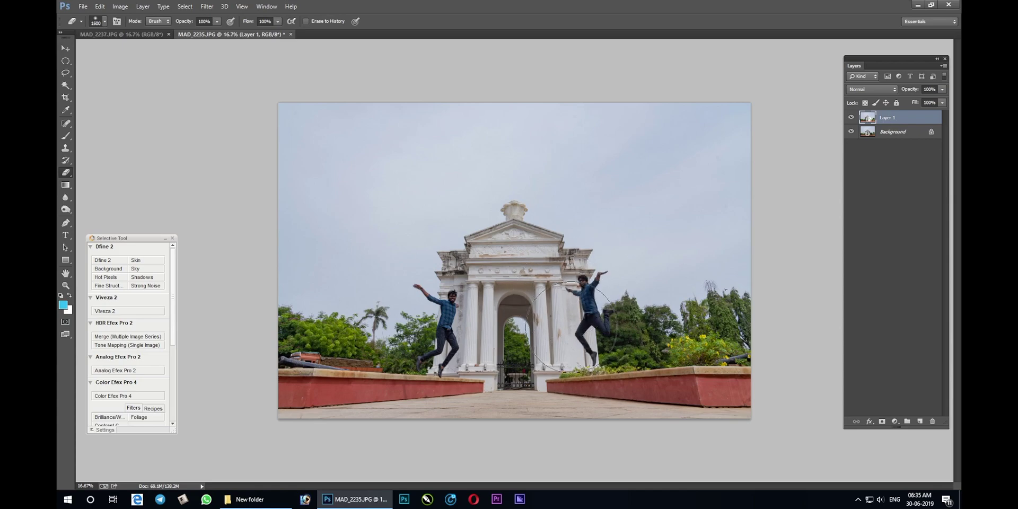
{"action": "key", "text": "bracketleft"}
{"action": "key", "text": "bracketleft"}
{"action": "key", "text": "bracketleft"}
{"action": "left_click", "coordinate": [851, 132]}
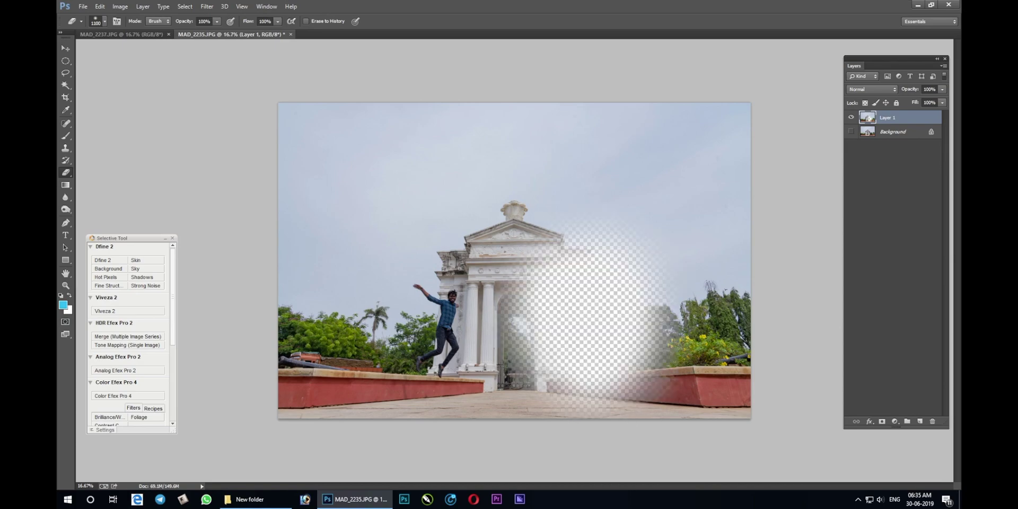
{"action": "left_click", "coordinate": [851, 131]}
{"action": "left_click", "coordinate": [850, 131]}
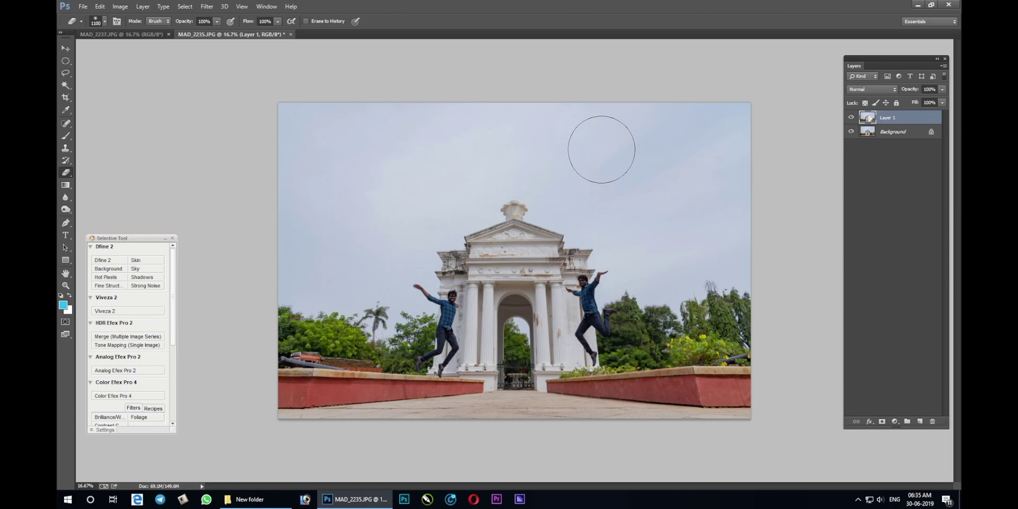
{"action": "left_click", "coordinate": [66, 61]}
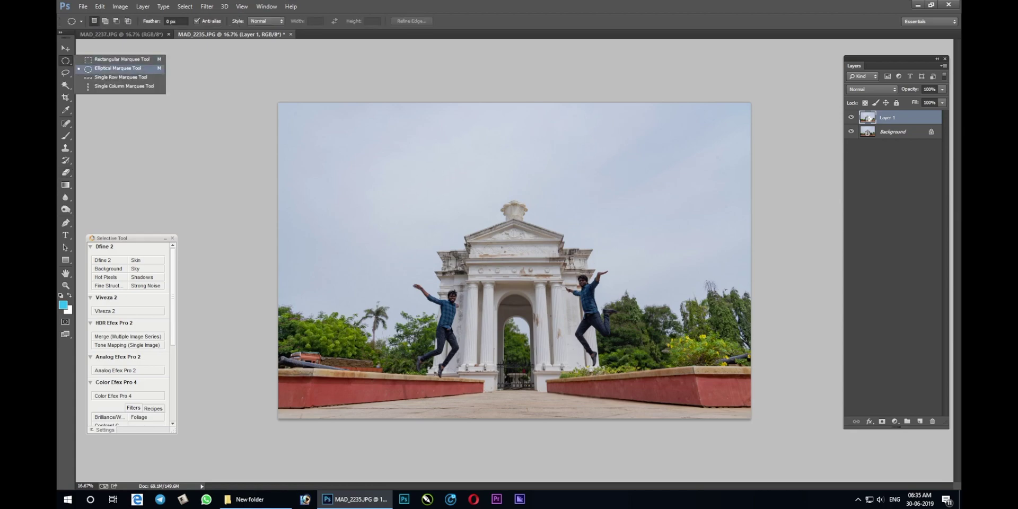
- Merge the erased layer into the Background and bring up the MAD_2237 photo
{"action": "left_click", "coordinate": [118, 68]}
{"action": "key", "text": "ctrl+e"}
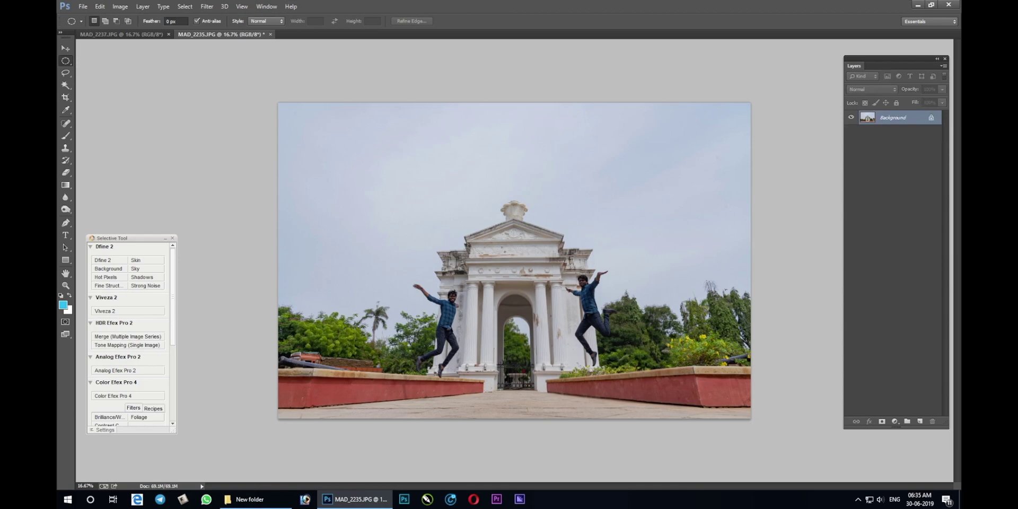
{"action": "key", "text": "ctrl+Tab"}
{"action": "scroll", "coordinate": [519, 358], "scroll_direction": "up", "scroll_amount": 3}
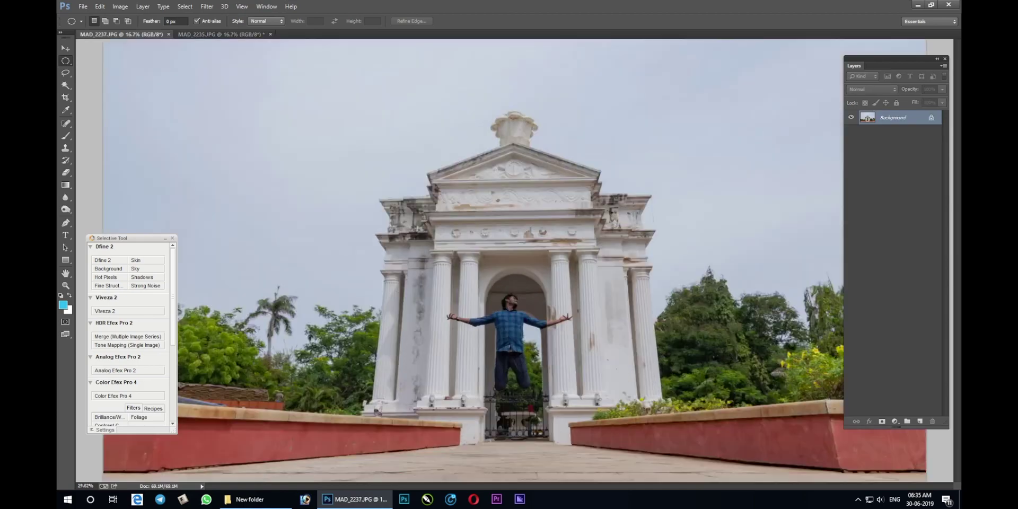
{"action": "scroll", "coordinate": [519, 358], "scroll_direction": "up", "scroll_amount": 3}
{"action": "scroll", "coordinate": [519, 358], "scroll_direction": "up", "scroll_amount": 1}
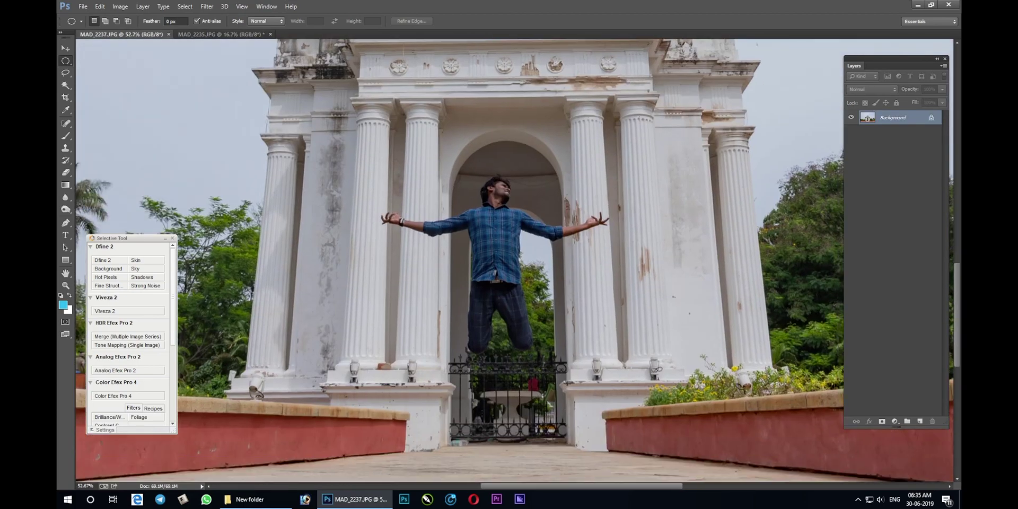
- Copy MAD_2237, close it unsaved, and paste it as Layer 1 into MAD_2235
{"action": "key", "text": "ctrl+w"}
{"action": "key", "text": "n"}
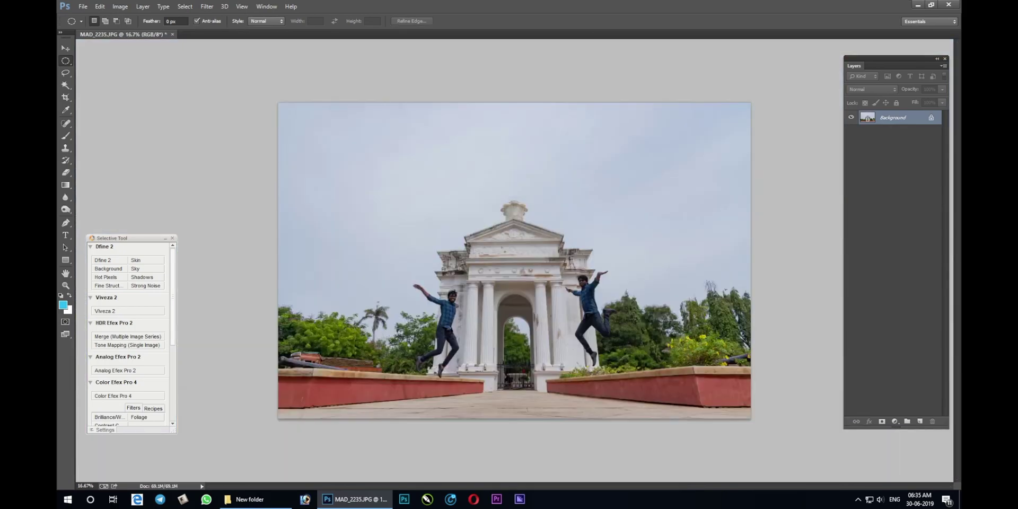
{"action": "scroll", "coordinate": [547, 296], "scroll_direction": "up", "scroll_amount": 1}
{"action": "scroll", "coordinate": [547, 296], "scroll_direction": "up", "scroll_amount": 1}
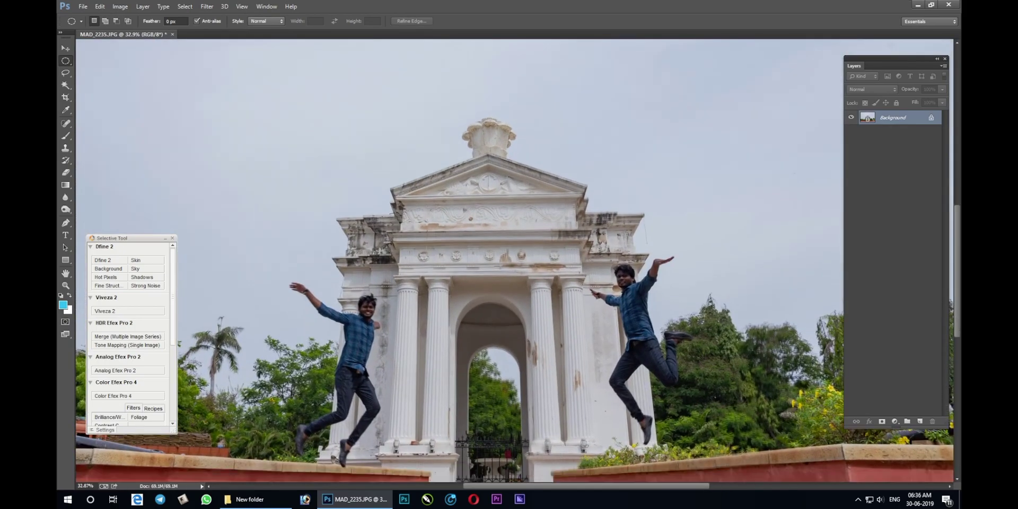
{"action": "key", "text": "ctrl+v"}
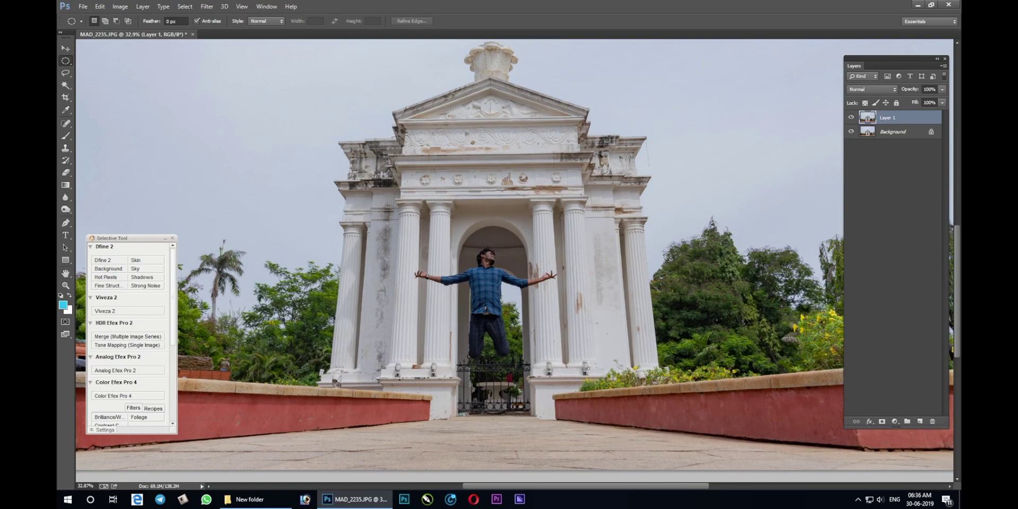
{"action": "key", "text": "l"}
{"action": "key", "text": "Tab"}
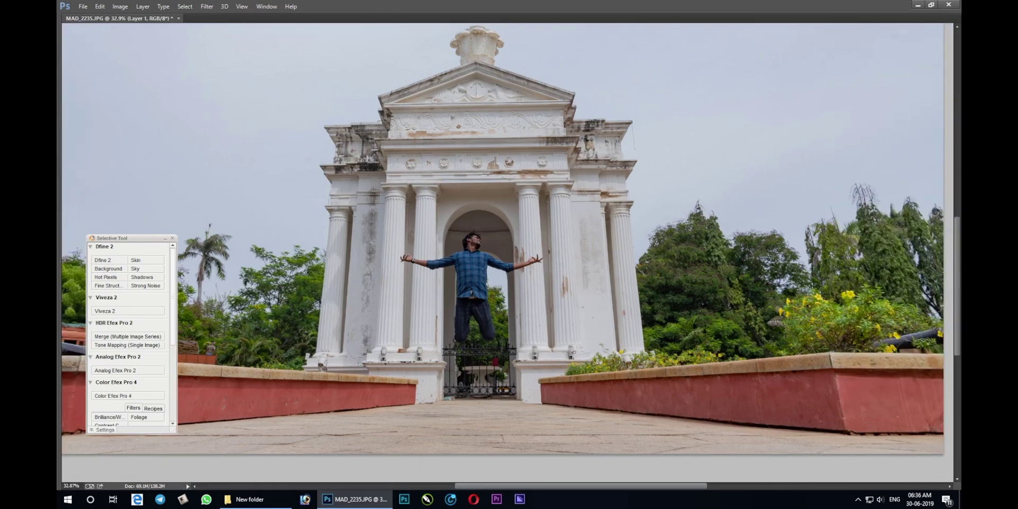
{"action": "key", "text": "Tab"}
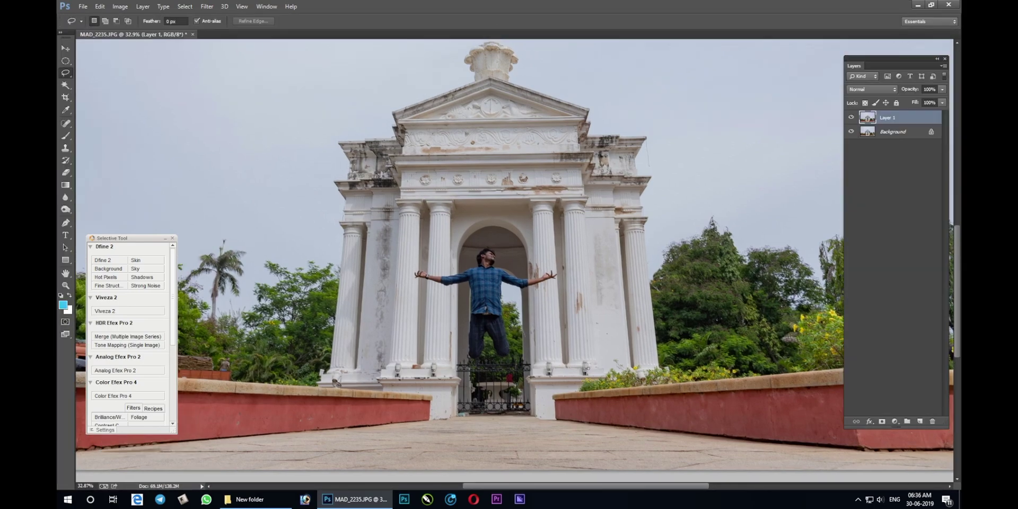
- Lasso the centre jumper on Layer 1, invert the selection and delete everything else
{"action": "mouse_move", "coordinate": [528, 334]}
{"action": "left_mouse_down"}
{"action": "mouse_move", "coordinate": [578, 277]}
{"action": "mouse_move", "coordinate": [530, 344]}
{"action": "left_mouse_up"}
{"action": "scroll", "coordinate": [530, 355], "scroll_direction": "down", "scroll_amount": 3}
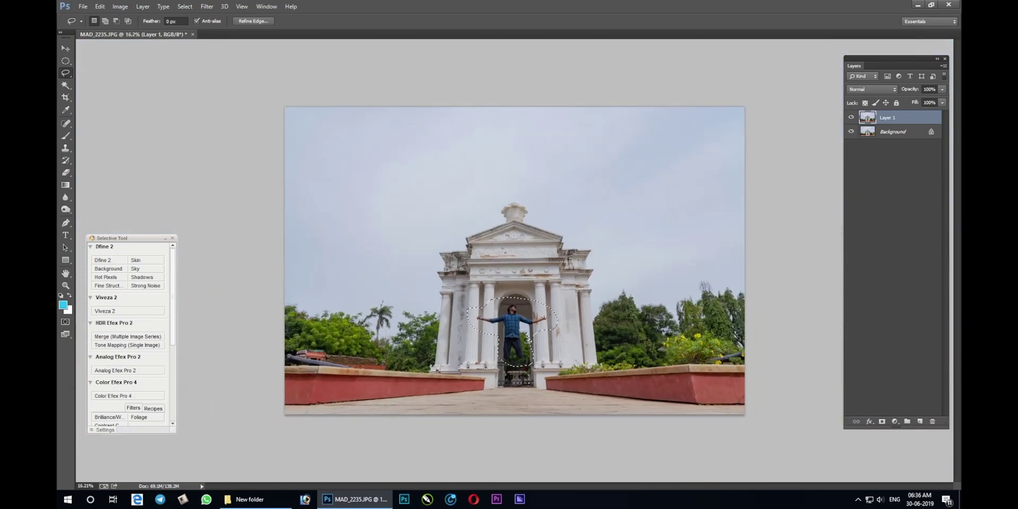
{"action": "key", "text": "ctrl+shift+i"}
{"action": "key", "text": "Delete"}
{"action": "key", "text": "ctrl+d"}
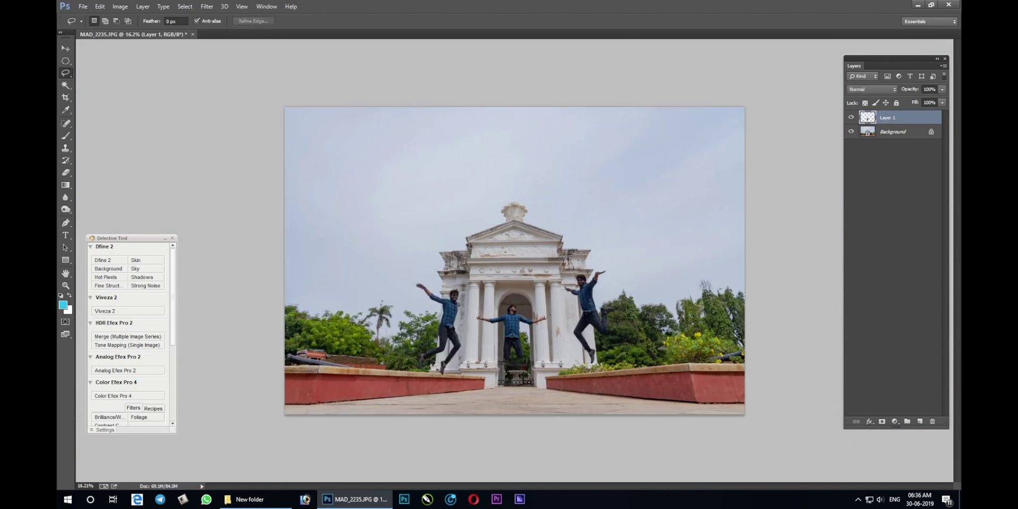
{"action": "scroll", "coordinate": [525, 390], "scroll_direction": "up", "scroll_amount": 5}
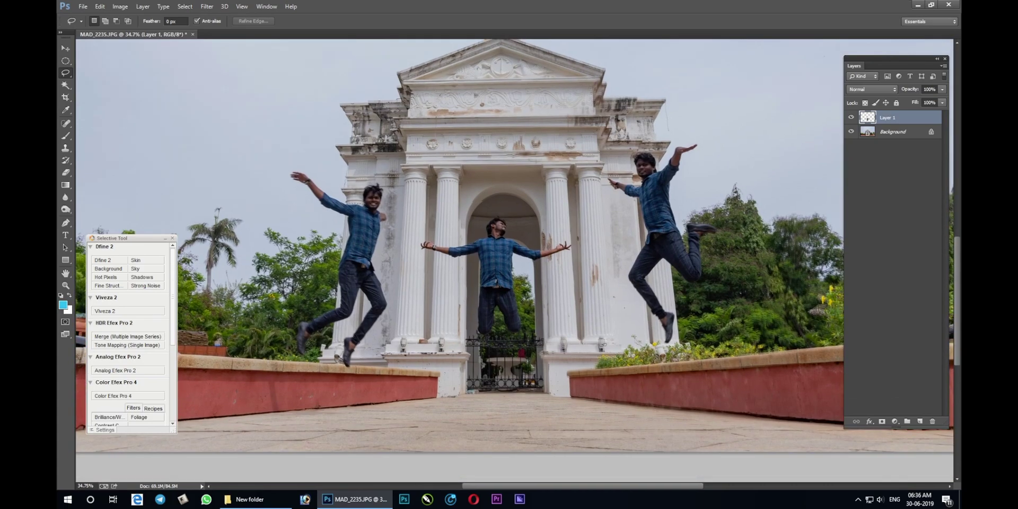
- Compare with Layer 1 toggled, then undo back to the original single-jumper photo
{"action": "left_click", "coordinate": [851, 118]}
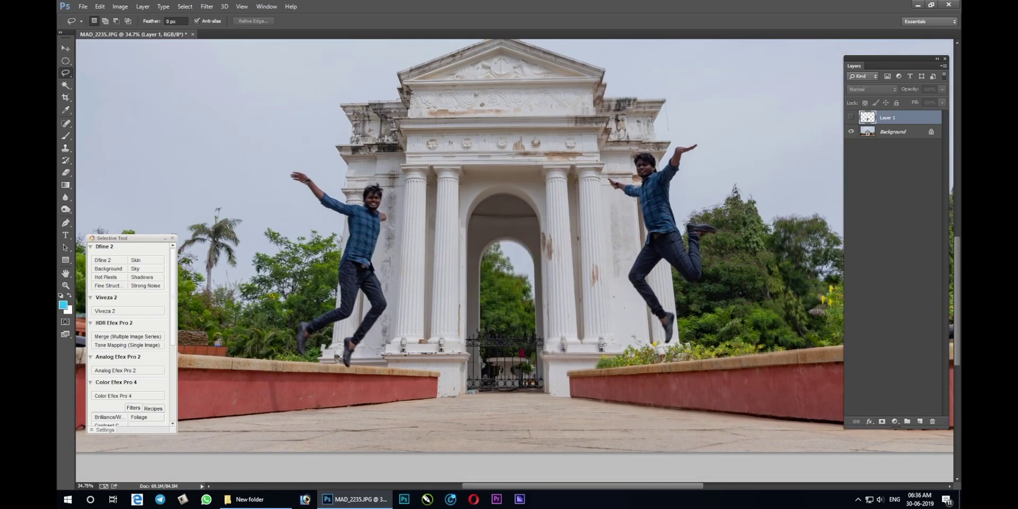
{"action": "left_click", "coordinate": [851, 117]}
{"action": "left_click", "coordinate": [851, 118]}
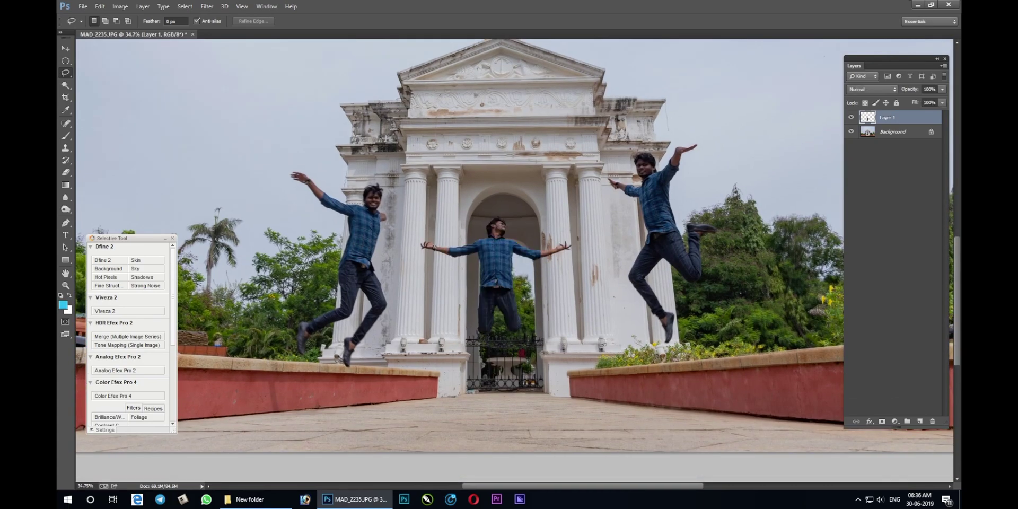
{"action": "key", "text": "ctrl+alt+z"}
{"action": "key", "text": "ctrl+alt+z"}
{"action": "key", "text": "ctrl+alt+z"}
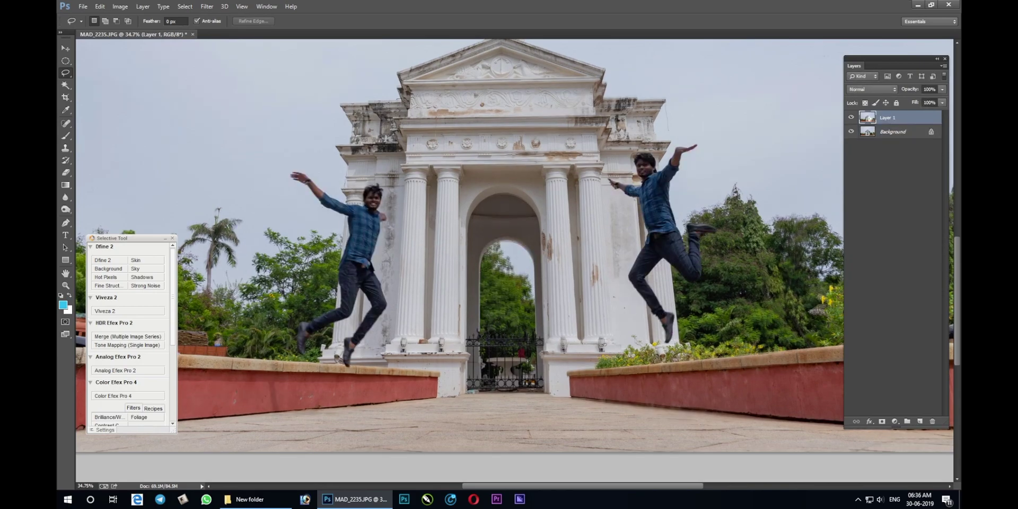
{"action": "key", "text": "ctrl+alt+z"}
{"action": "key", "text": "ctrl+0"}
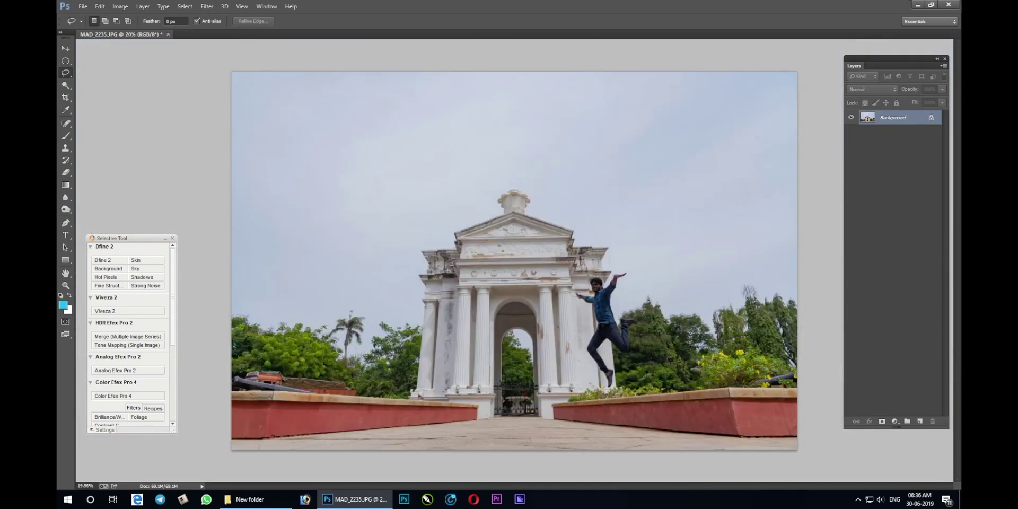
- Open MAD_2236.JPG and MAD_2237.JPG from the New folder window into Photoshop
{"action": "left_click", "coordinate": [252, 499]}
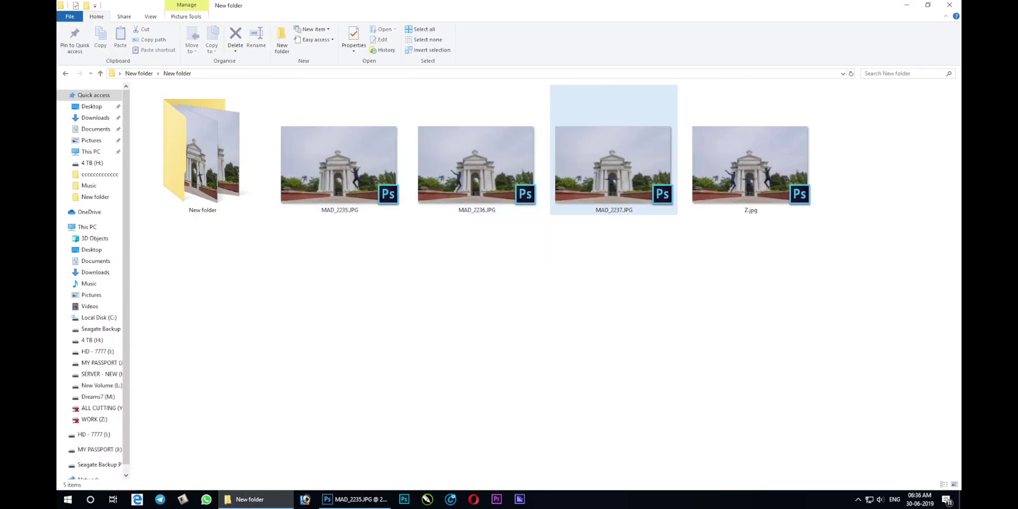
{"action": "left_click_drag", "start_coordinate": [339, 164], "coordinate": [359, 371]}
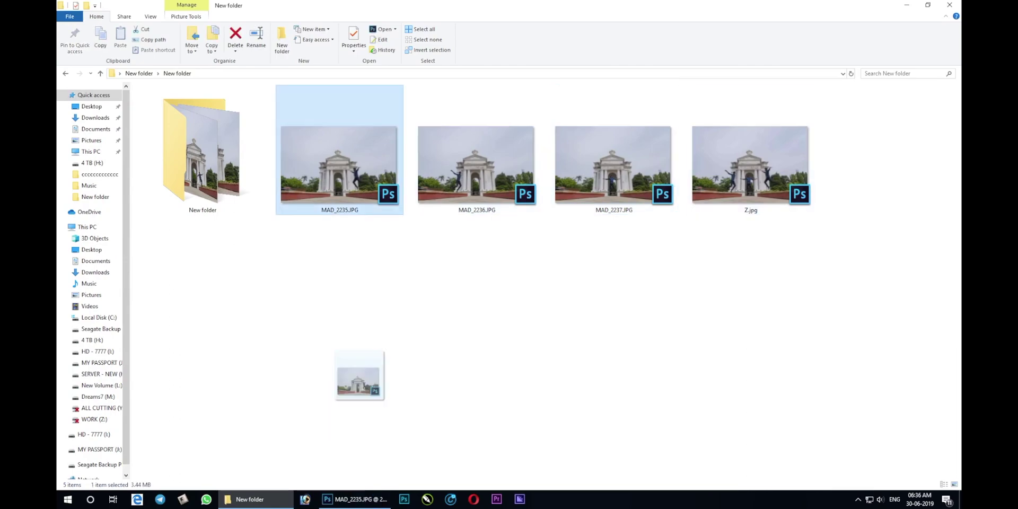
{"action": "double_click", "coordinate": [476, 165]}
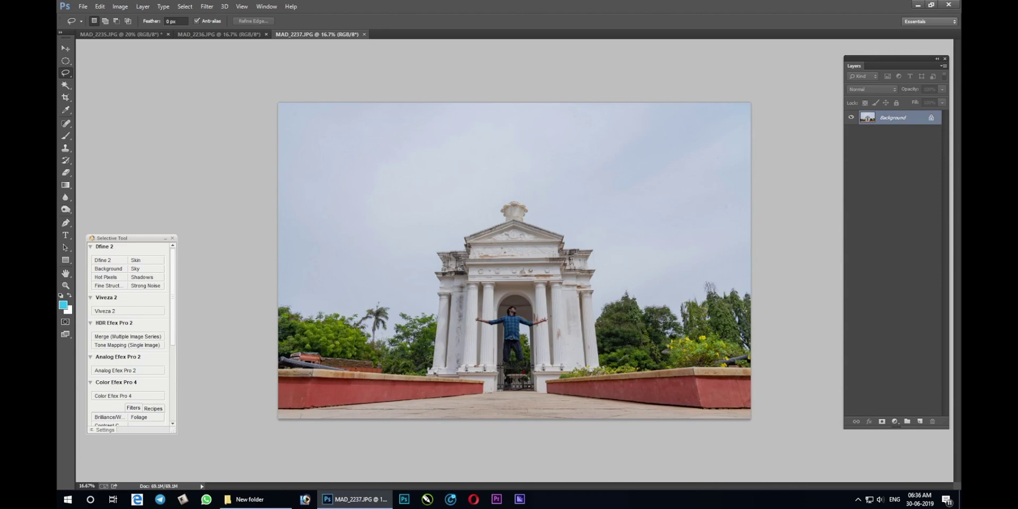
- Copy MAD_2235, close it unsaved, and paste it as Layer 1 over MAD_2236.JPG
{"action": "key", "text": "ctrl+Tab"}
{"action": "key", "text": "ctrl+Tab"}
{"action": "key", "text": "ctrl+Tab"}
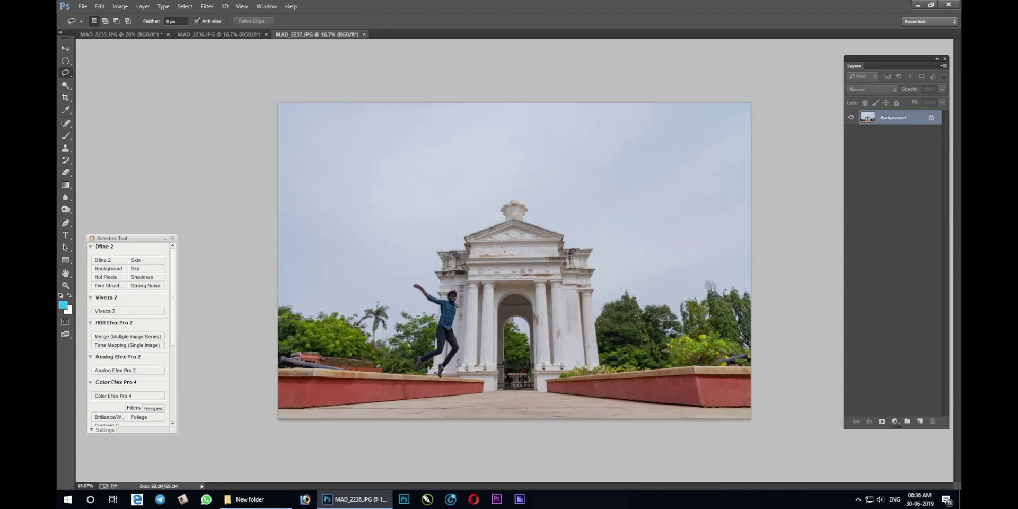
{"action": "key", "text": "ctrl+Tab"}
{"action": "key", "text": "ctrl+Tab"}
{"action": "key", "text": "ctrl+Tab"}
{"action": "key", "text": "ctrl+Tab"}
{"action": "key", "text": "ctrl+Tab"}
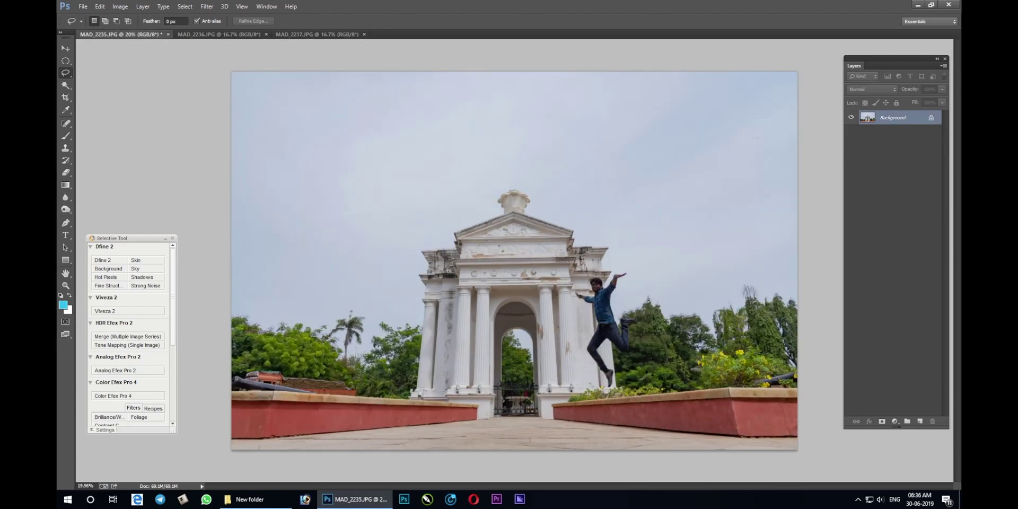
{"action": "key", "text": "ctrl+w"}
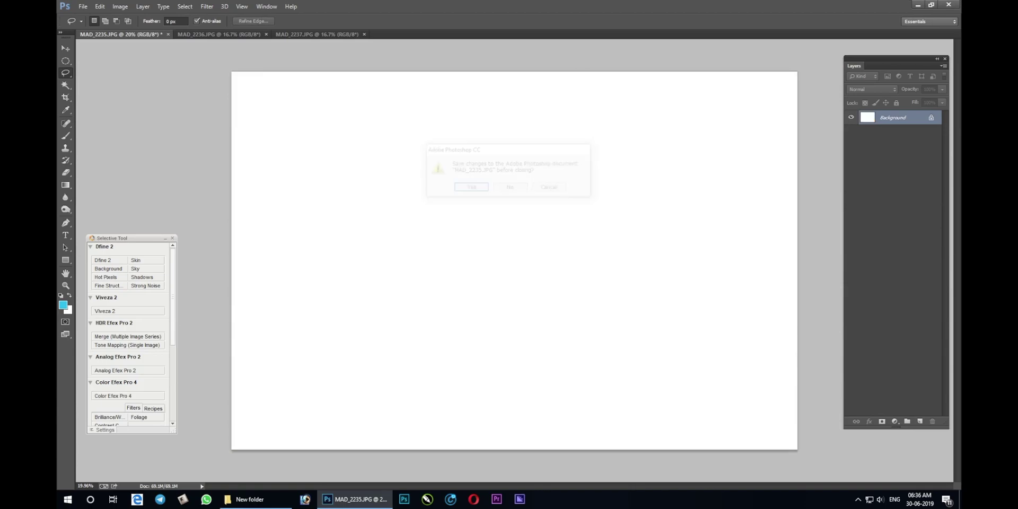
{"action": "key", "text": "n"}
{"action": "key", "text": "ctrl+Tab"}
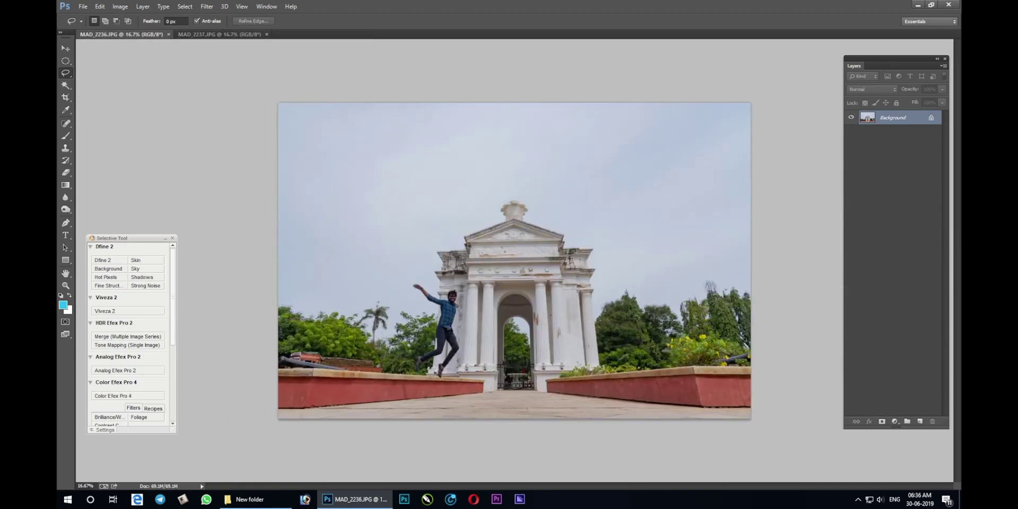
{"action": "key", "text": "ctrl+0"}
{"action": "key", "text": "ctrl+shift+alt+n"}
{"action": "key", "text": "ctrl+v"}
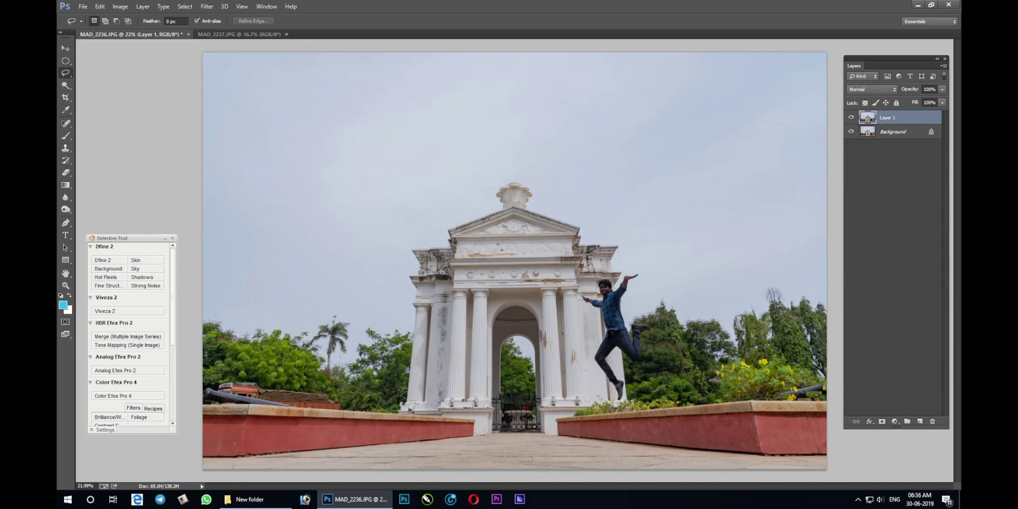
- Delete an elliptical area on Layer 1's left side to reveal the second jumper
{"action": "left_click", "coordinate": [851, 116]}
{"action": "left_click", "coordinate": [851, 117]}
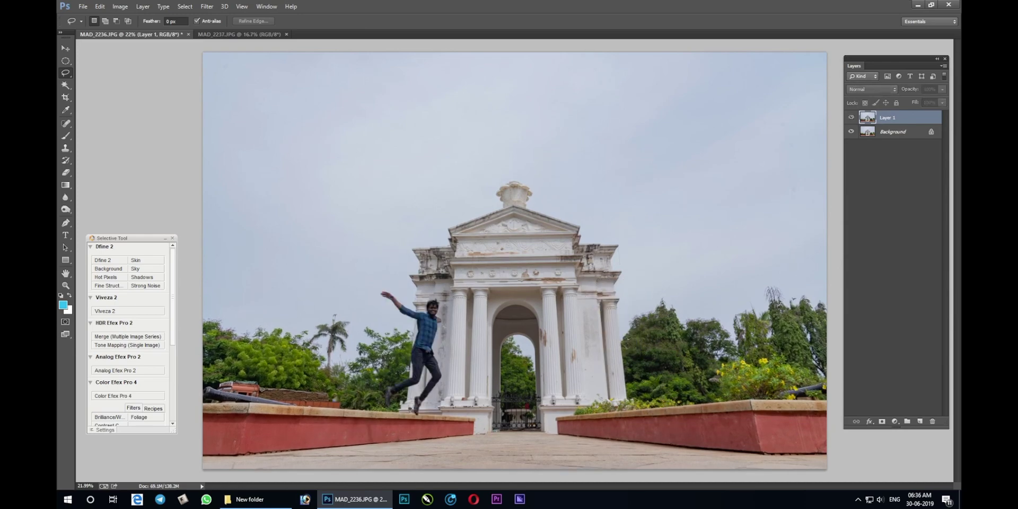
{"action": "scroll", "coordinate": [515, 261], "scroll_direction": "down", "scroll_amount": 2}
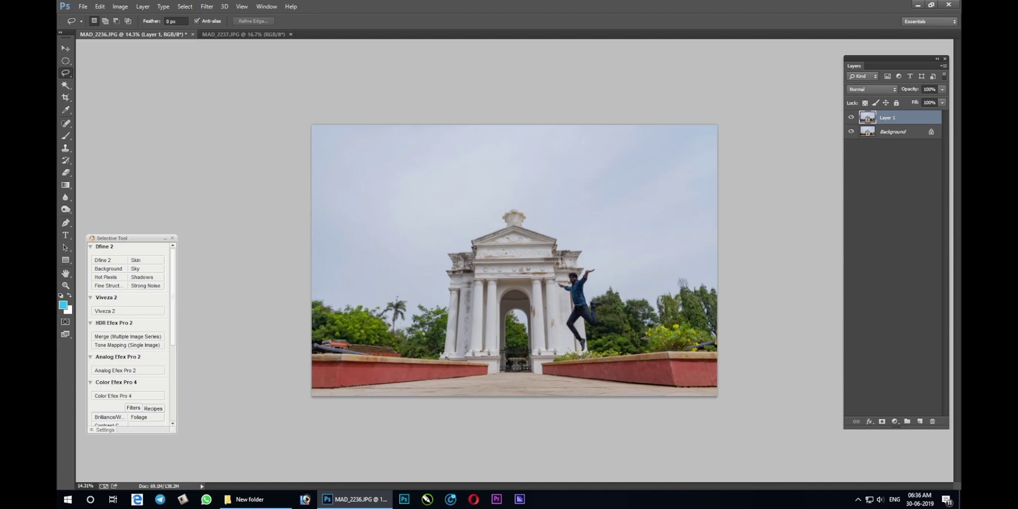
{"action": "key", "text": "m"}
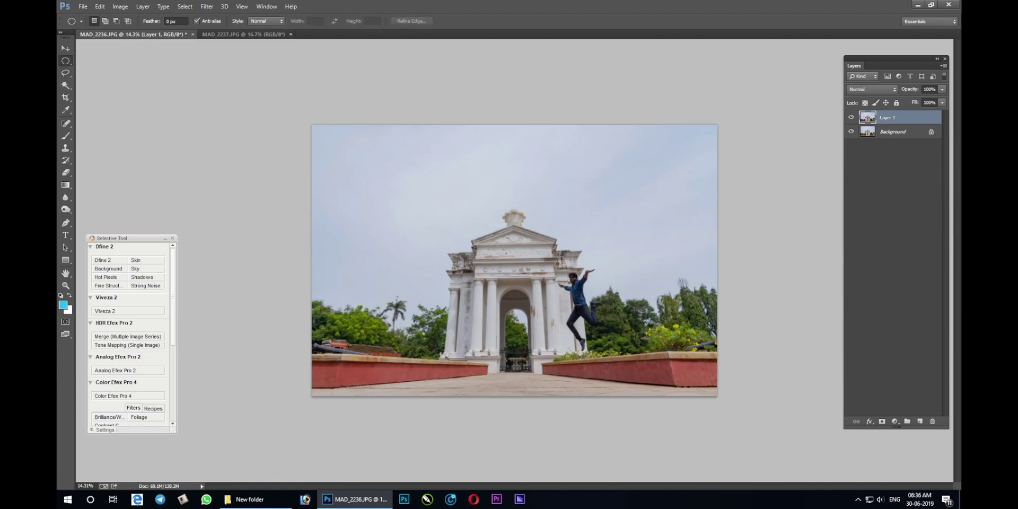
{"action": "left_click_drag", "start_coordinate": [462, 295], "coordinate": [522, 443]}
{"action": "left_click_drag", "start_coordinate": [272, 83], "coordinate": [496, 468]}
{"action": "key", "text": "Delete"}
{"action": "key", "text": "ctrl+d"}
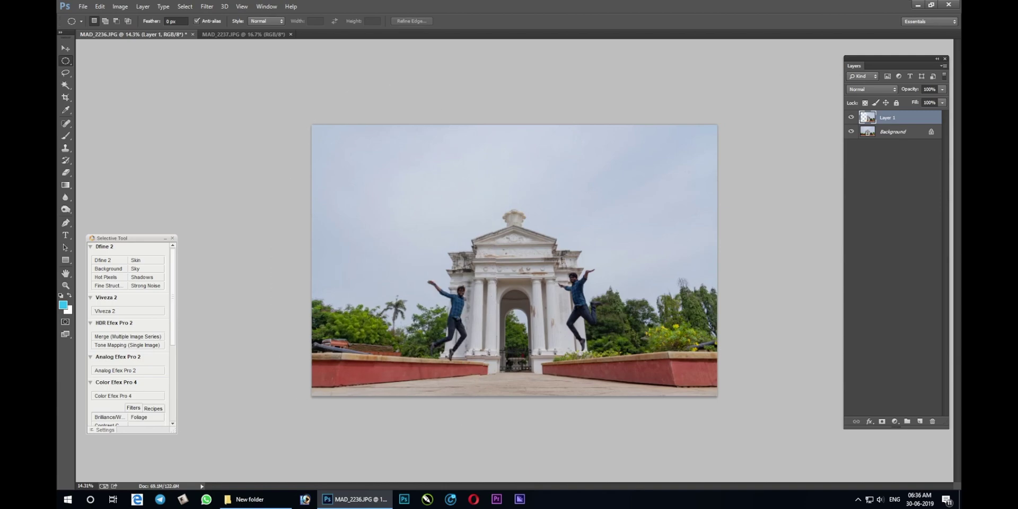
- Toggle layer visibility to verify the oval cut-out, then move on to MAD_2237.JPG
{"action": "left_click", "coordinate": [851, 117]}
{"action": "left_click", "coordinate": [851, 132]}
{"action": "left_click", "coordinate": [851, 132]}
{"action": "left_click", "coordinate": [851, 132]}
{"action": "key", "text": "ctrl+Tab"}
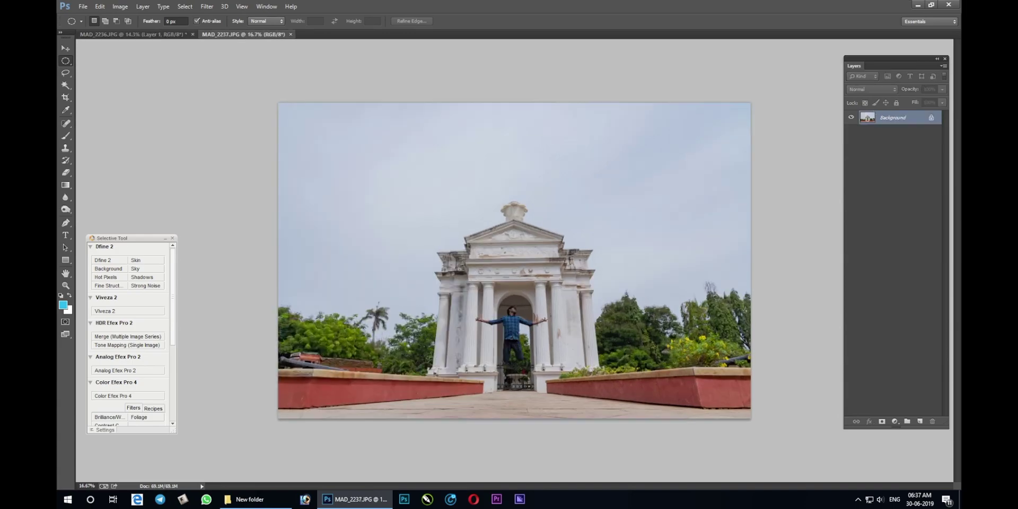
- Close MAD_2237.JPG without saving, then compare the composite's layers one at a time
{"action": "key", "text": "ctrl+w"}
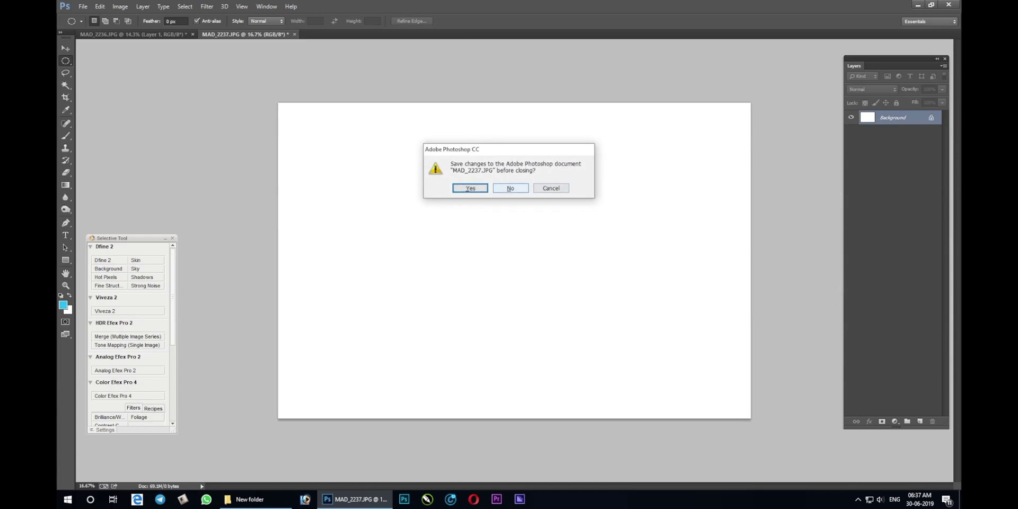
{"action": "key", "text": "n"}
{"action": "left_click", "coordinate": [851, 117]}
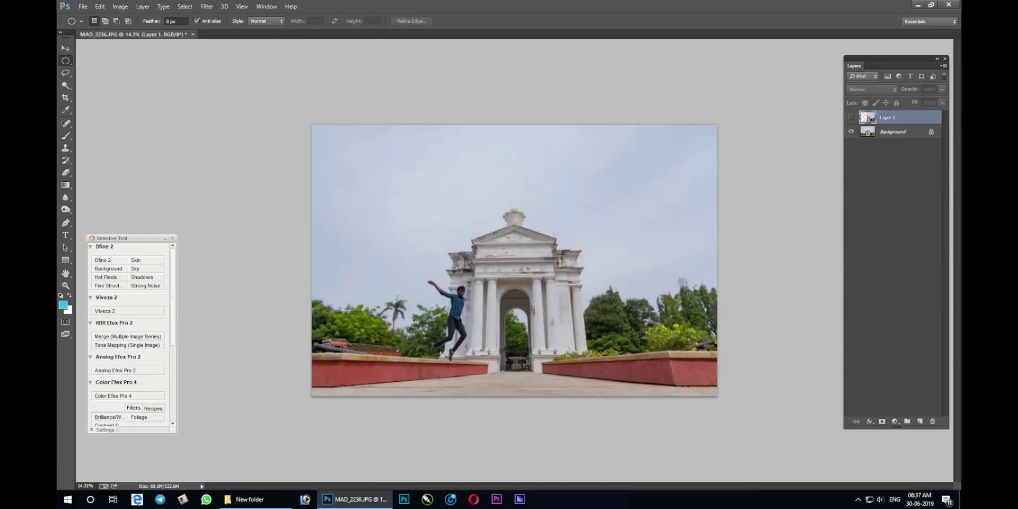
{"action": "left_click", "coordinate": [851, 131]}
- Paste the MAD_2237 photo into MAD_2236 as Layer 2 and lasso around the centre jumper
{"action": "key", "text": "ctrl+v"}
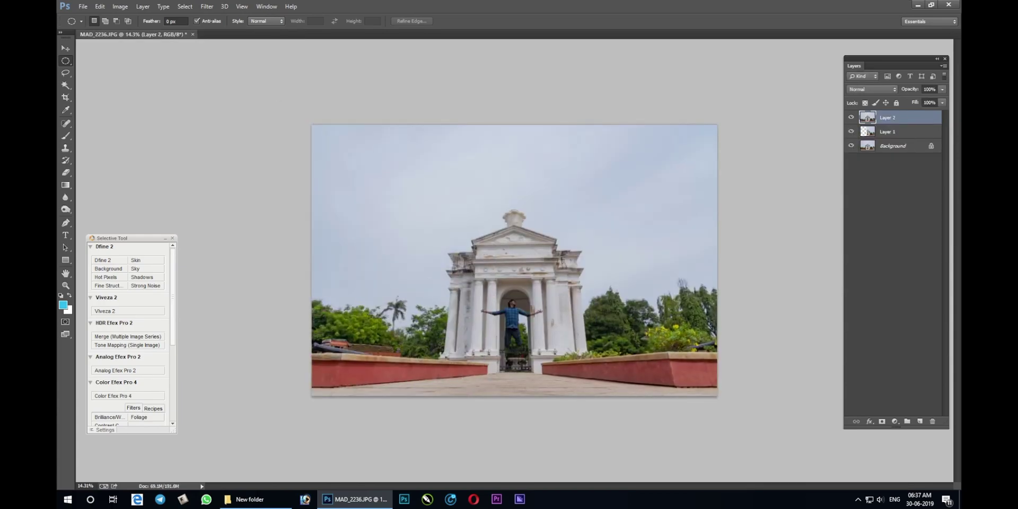
{"action": "scroll", "coordinate": [514, 259], "scroll_direction": "up", "scroll_amount": 5}
{"action": "scroll", "coordinate": [514, 260], "scroll_direction": "down", "scroll_amount": 2}
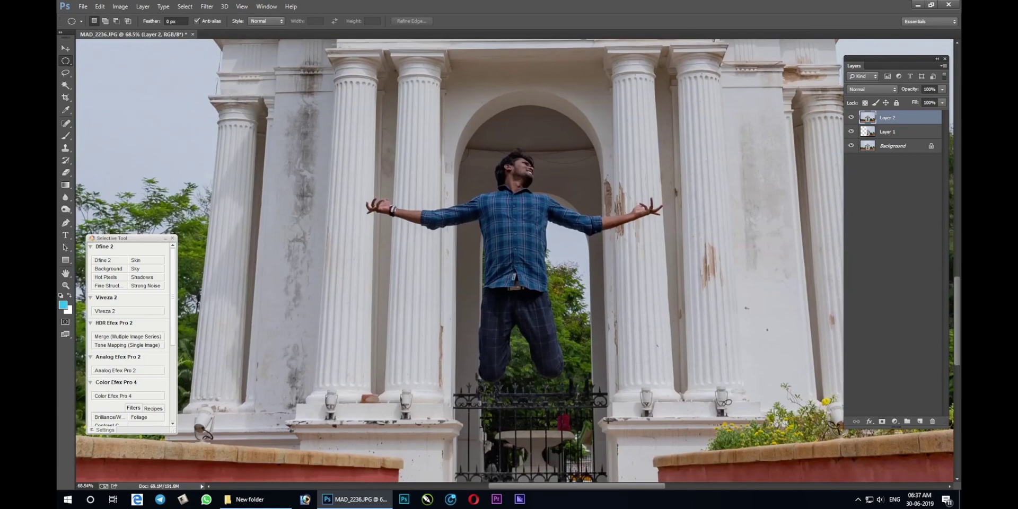
{"action": "key", "text": "l"}
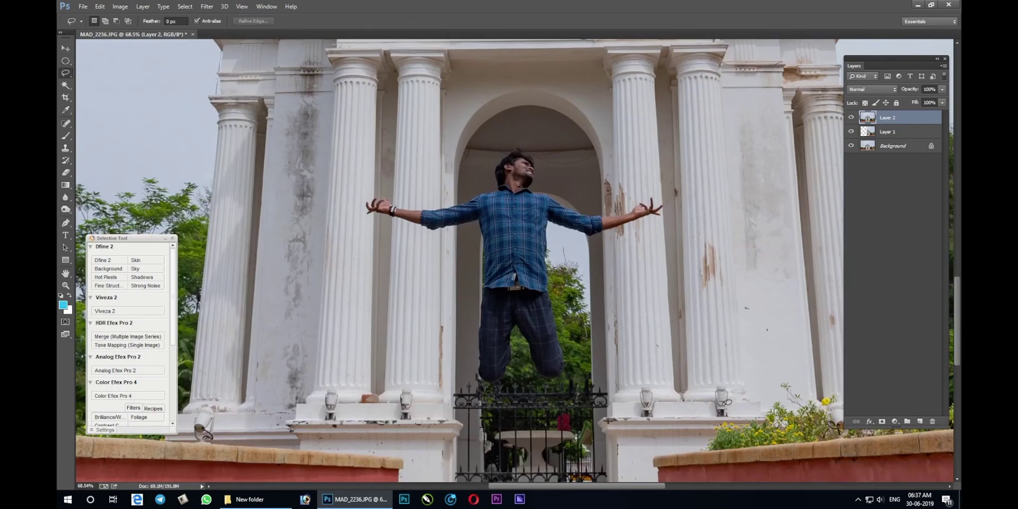
{"action": "mouse_move", "coordinate": [563, 247]}
{"action": "left_mouse_down"}
{"action": "mouse_move", "coordinate": [482, 416]}
{"action": "mouse_move", "coordinate": [363, 217]}
{"action": "mouse_move", "coordinate": [447, 174]}
{"action": "mouse_move", "coordinate": [635, 166]}
{"action": "mouse_move", "coordinate": [657, 175]}
{"action": "left_mouse_up"}
- Delete Layer 2's surroundings around the jumper, deselect, and toggle layer visibility to check each figure
{"action": "scroll", "coordinate": [487, 265], "scroll_direction": "down", "scroll_amount": 1}
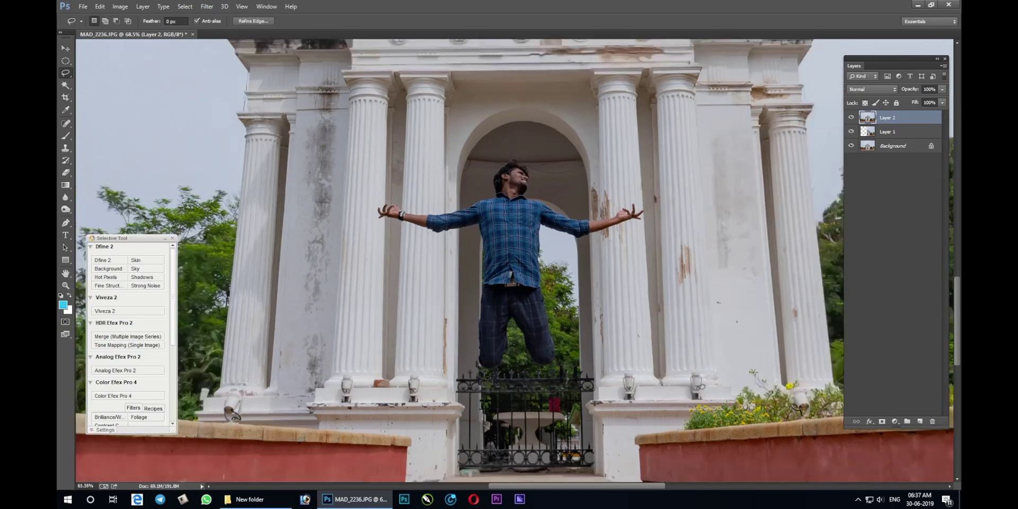
{"action": "scroll", "coordinate": [514, 260], "scroll_direction": "down", "scroll_amount": 5}
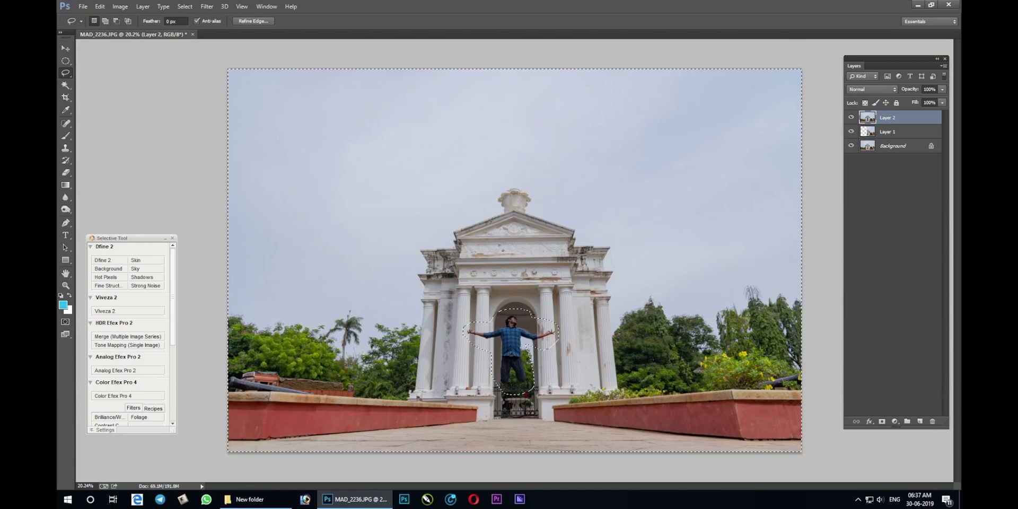
{"action": "key", "text": "Delete"}
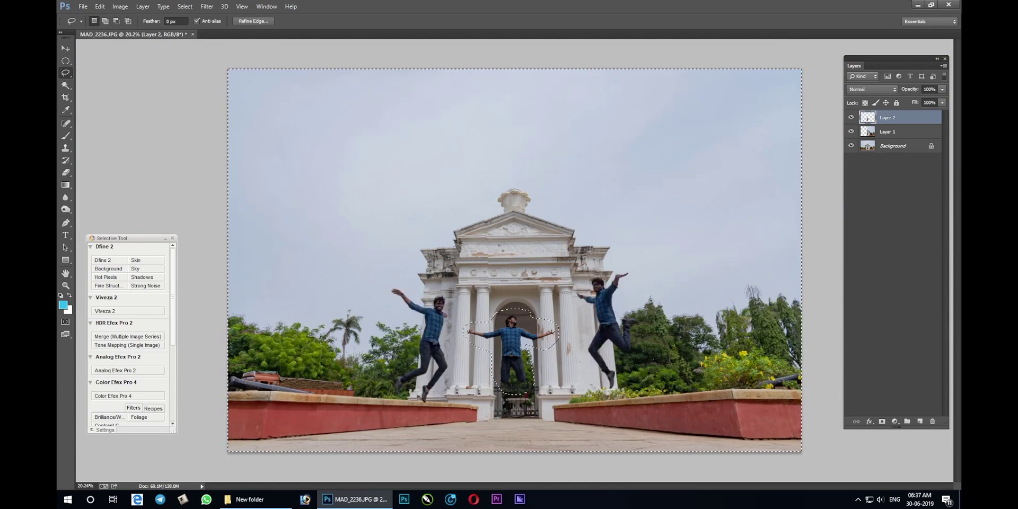
{"action": "key", "text": "ctrl+d"}
{"action": "left_click", "coordinate": [851, 118]}
{"action": "left_click", "coordinate": [850, 131]}
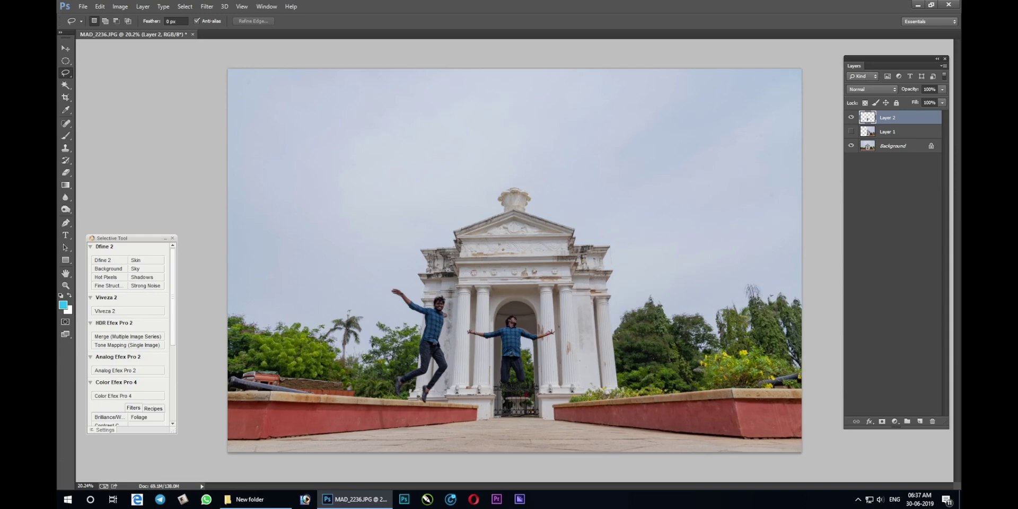
- Turn off the eye icons for Layer 2 and the remaining layers, leaving a transparent canvas
{"action": "left_click", "coordinate": [851, 131]}
{"action": "left_click", "coordinate": [851, 117]}
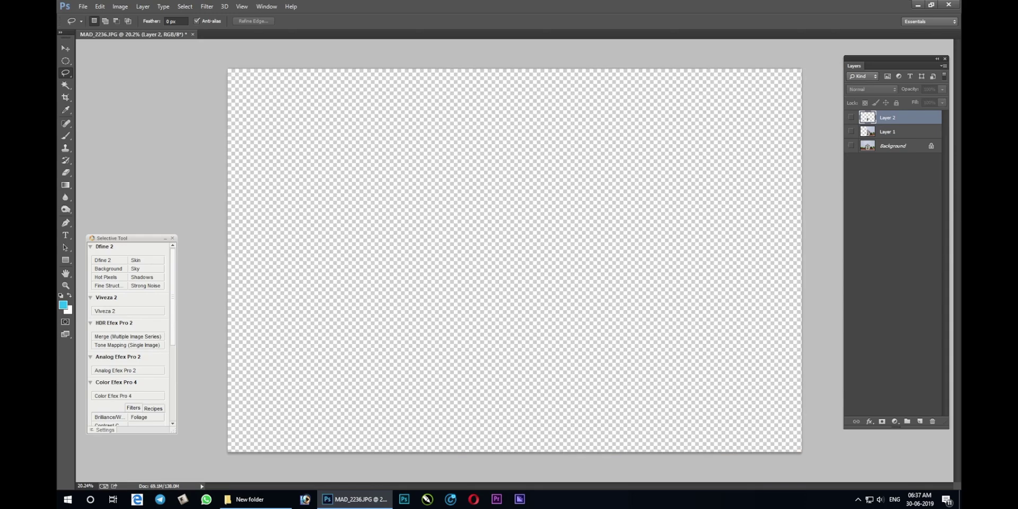